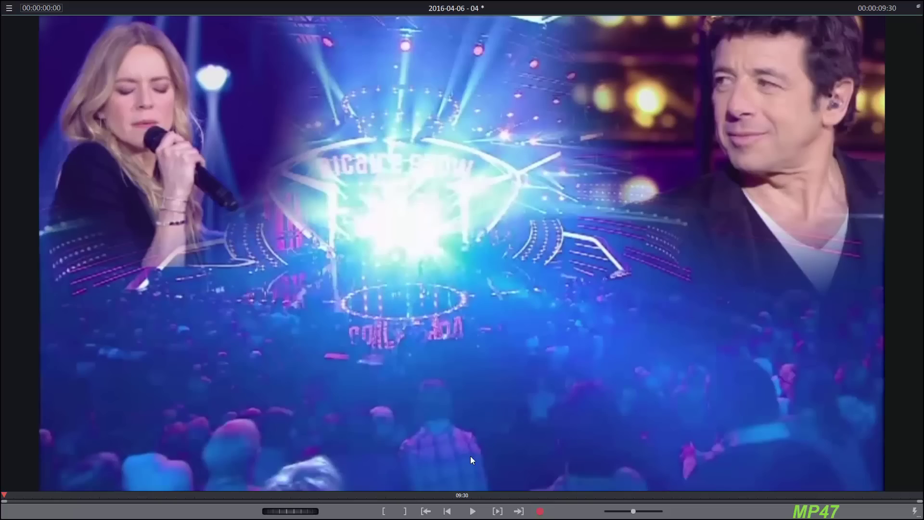
- Play back the finished 2016-04-06 - 04 example, and switch to the 2016-04-06 film with solo turned off on track 1
left_click(472, 512)
left_click(918, 7)
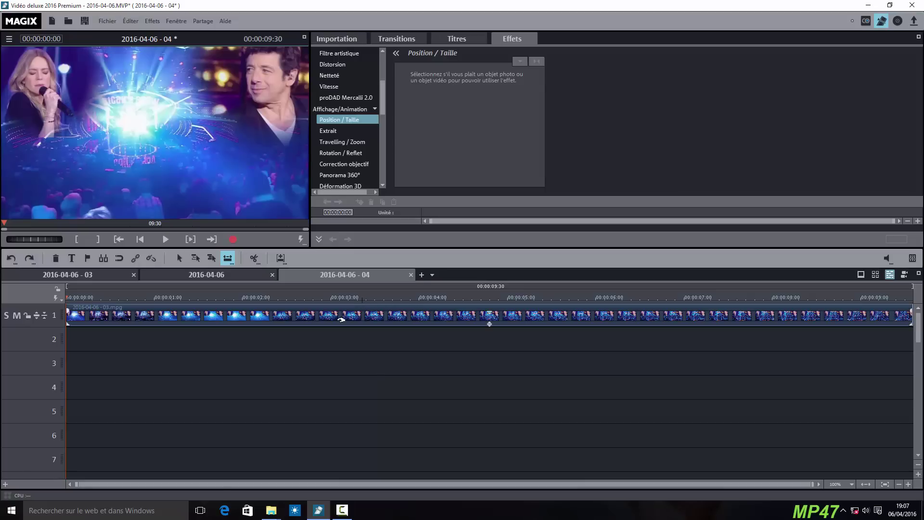
left_click(257, 276)
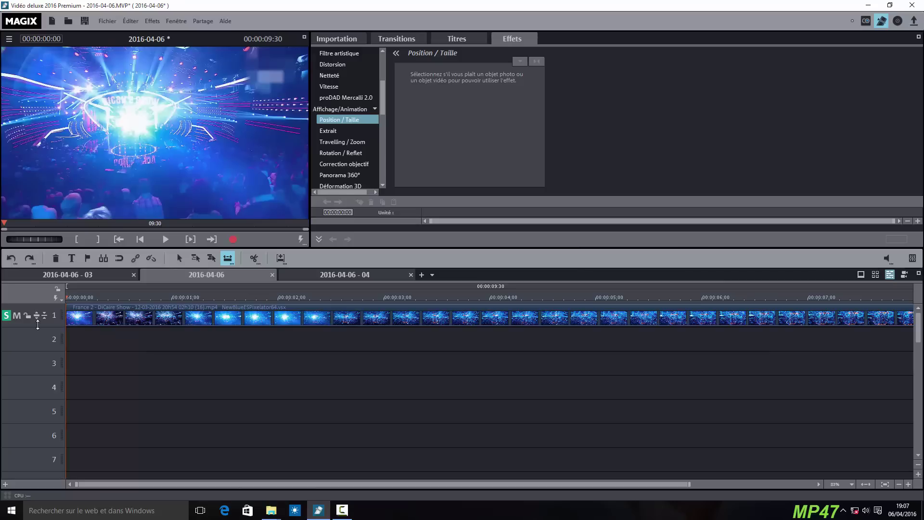
left_click(6, 315)
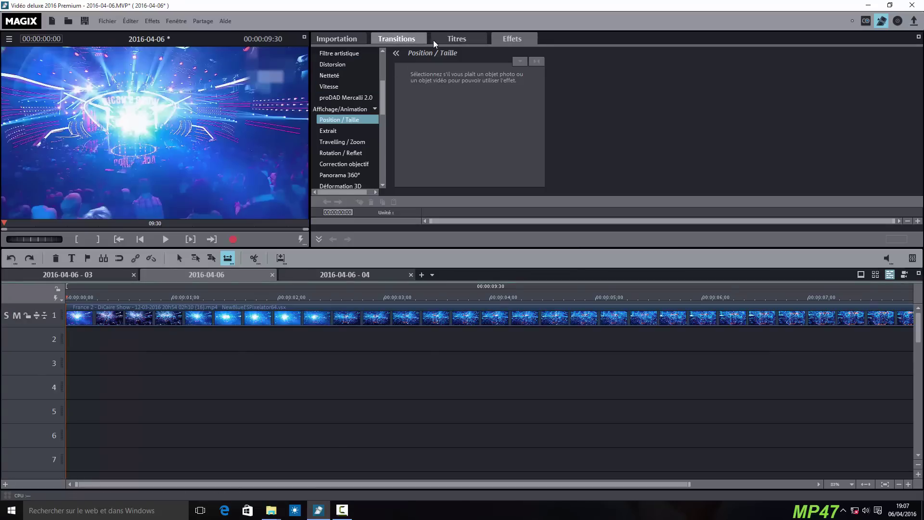
- Place snapshot1.jpg on track 3 and snapshot4.jpg on track 5 from the Pictures folder, both at the start of the timeline
left_click(406, 38)
left_click(336, 39)
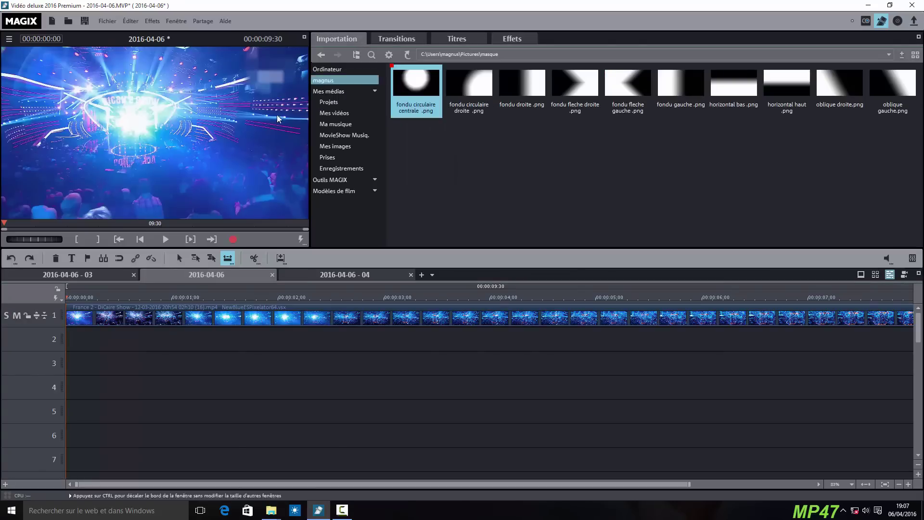
left_click(342, 146)
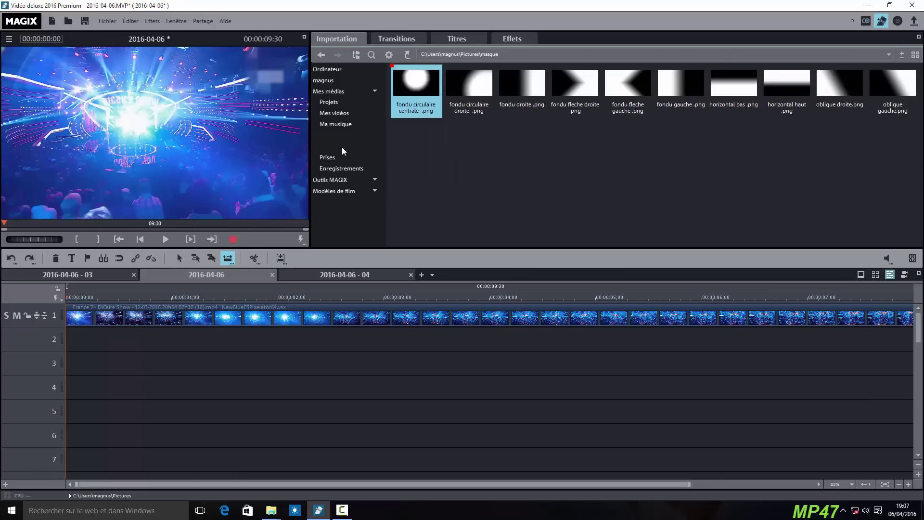
left_click_drag(890, 145, 80, 365)
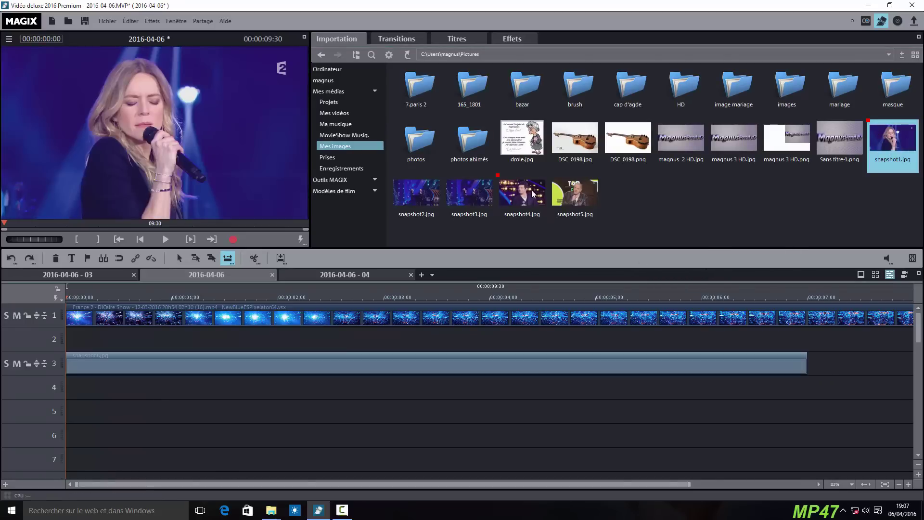
left_click_drag(532, 191, 107, 417)
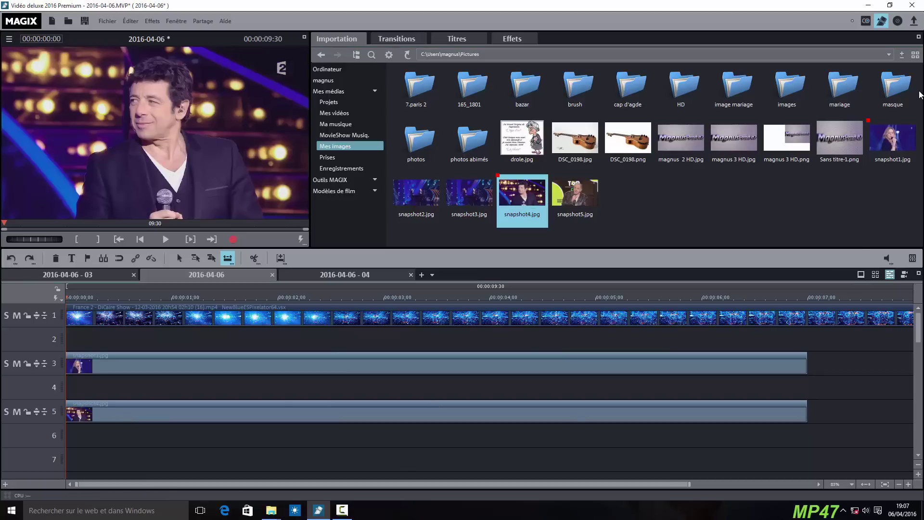
- Browse the masks in the masque folder and place fondu circulaire centrale .png on track 2, directly above snapshot1.jpg
left_click(899, 86)
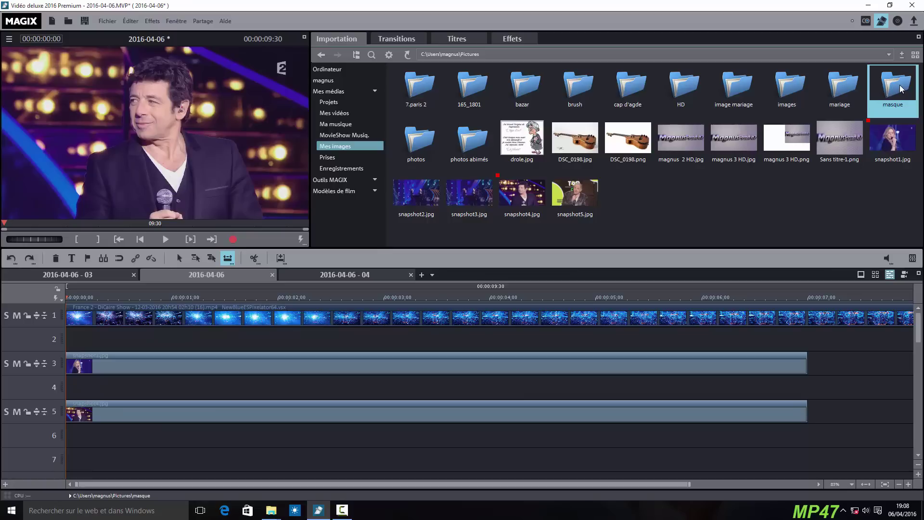
double_click(900, 88)
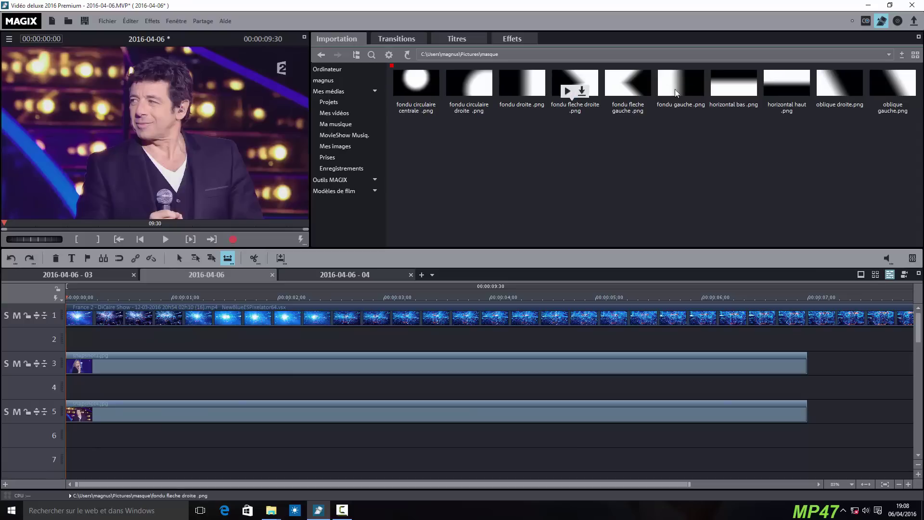
mouse_move(539, 97)
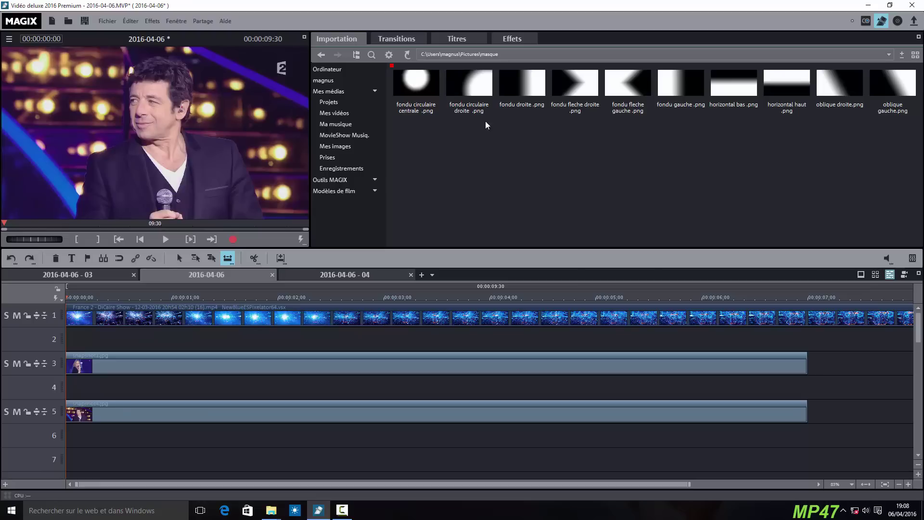
left_click(423, 78)
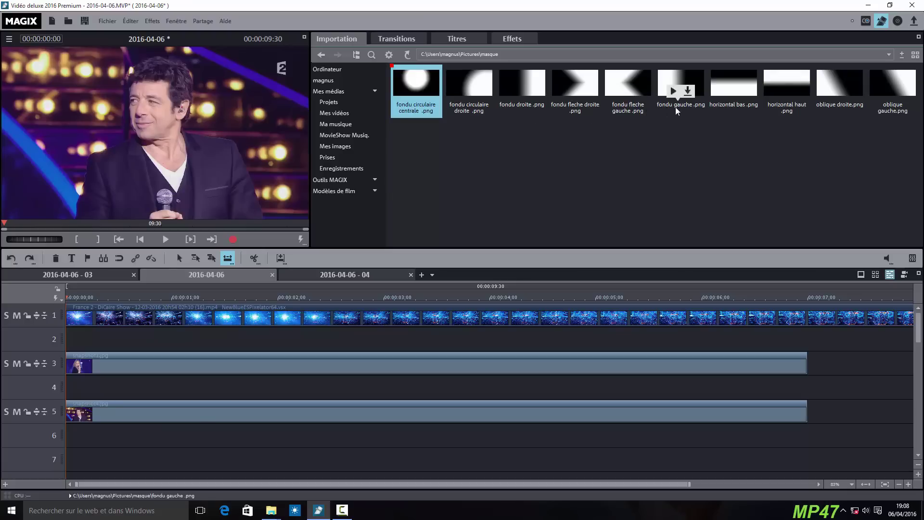
mouse_move(724, 92)
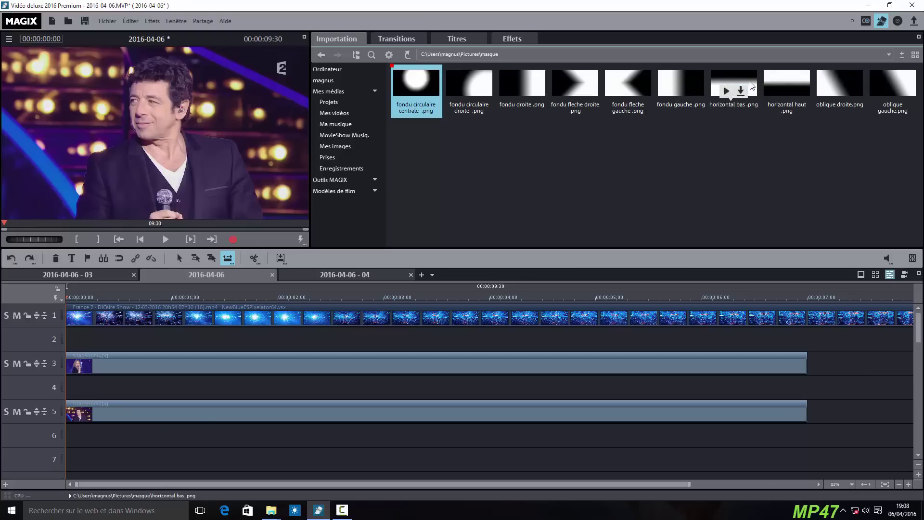
mouse_move(792, 92)
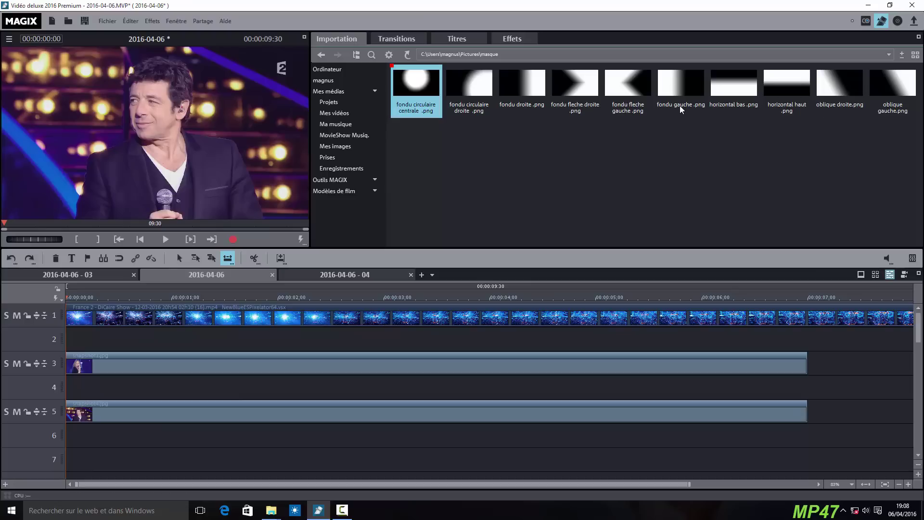
mouse_move(683, 98)
mouse_move(422, 79)
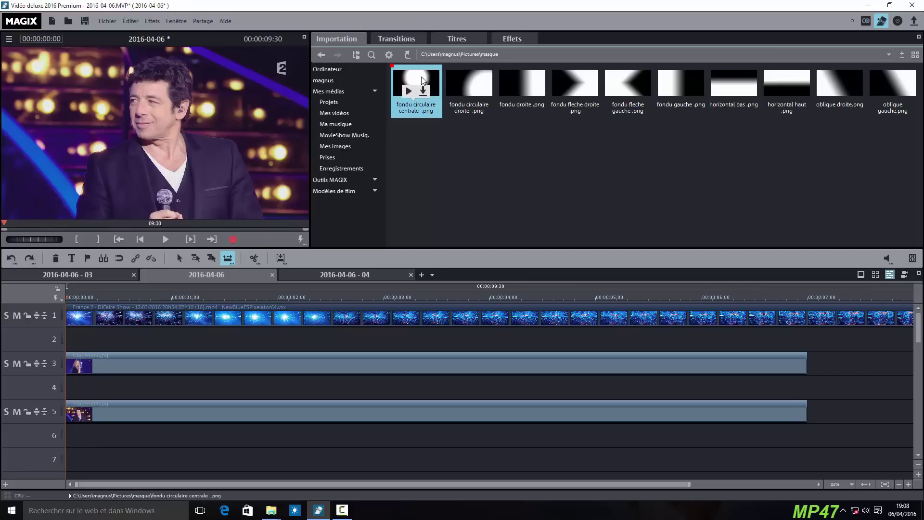
left_click_drag(417, 80, 140, 343)
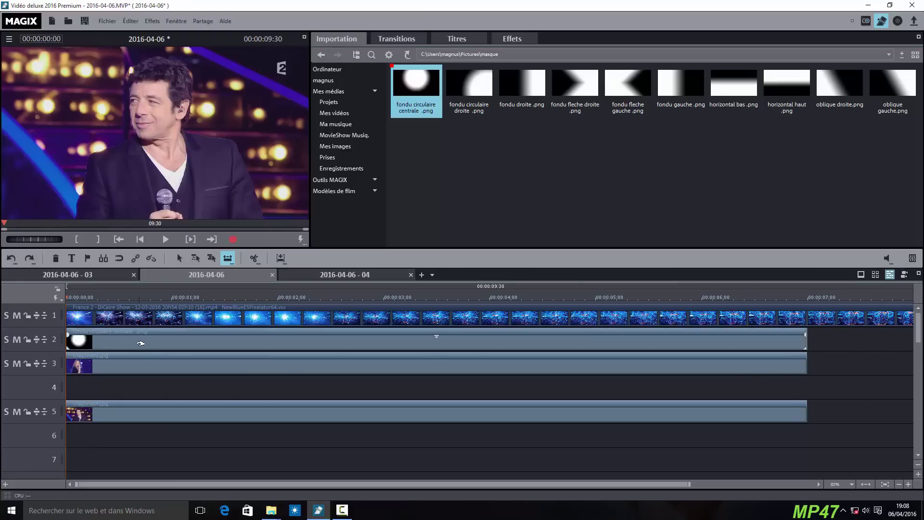
left_click(140, 343)
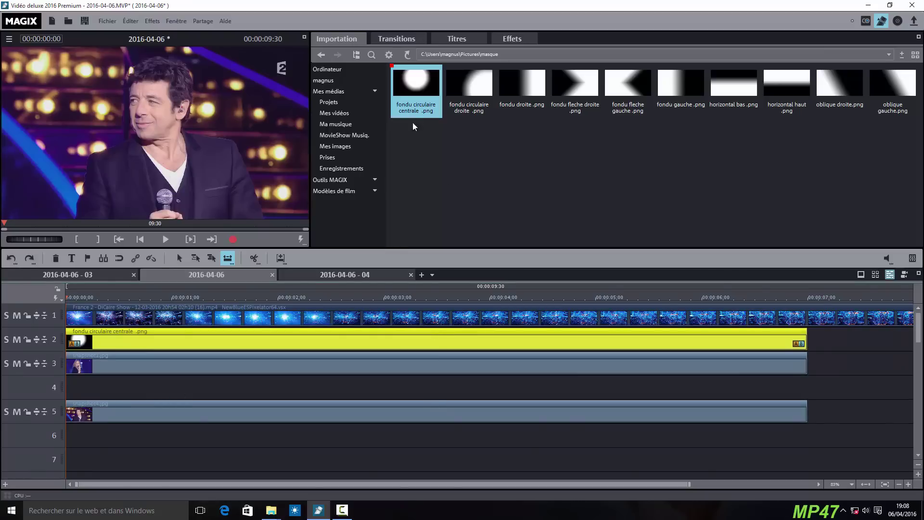
- Place a second copy of fondu circulaire centrale .png on track 4, directly above snapshot4.jpg
mouse_move(426, 78)
left_click_drag(426, 79, 95, 391)
left_click(147, 396)
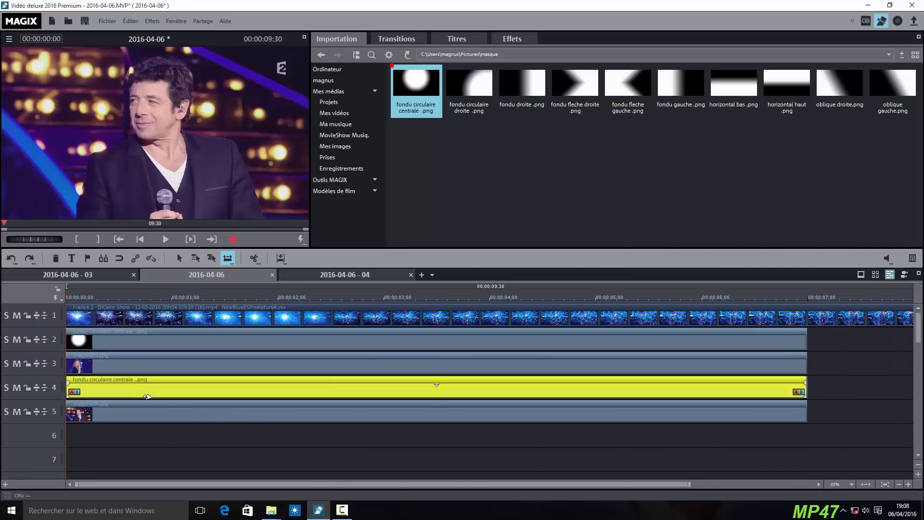
- Select the track 2 mask, solo tracks 1, 2 and 3, and place the playhead at 00:00:00:15
left_click(153, 343)
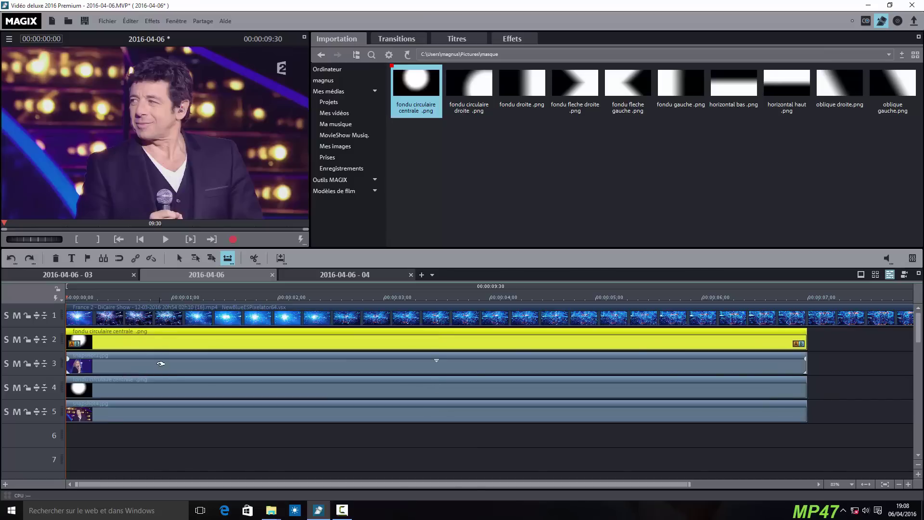
left_click(518, 38)
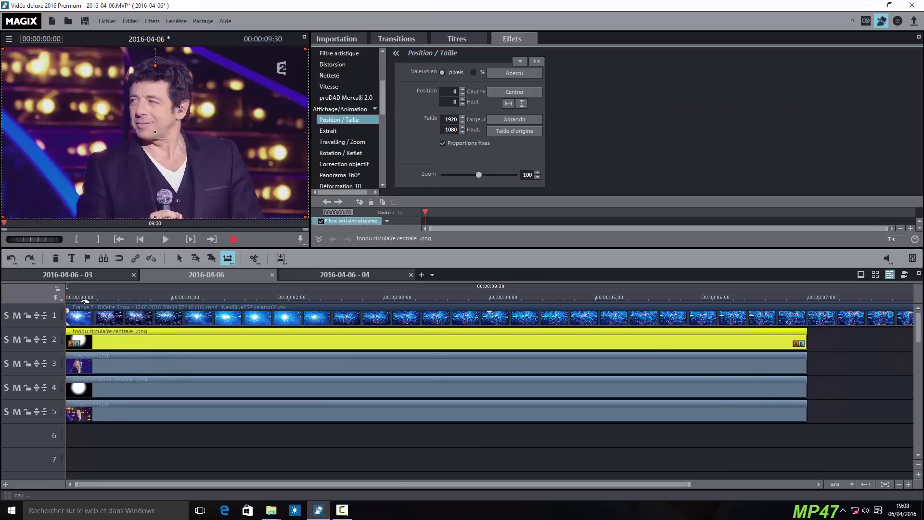
left_click_drag(70, 299, 101, 299)
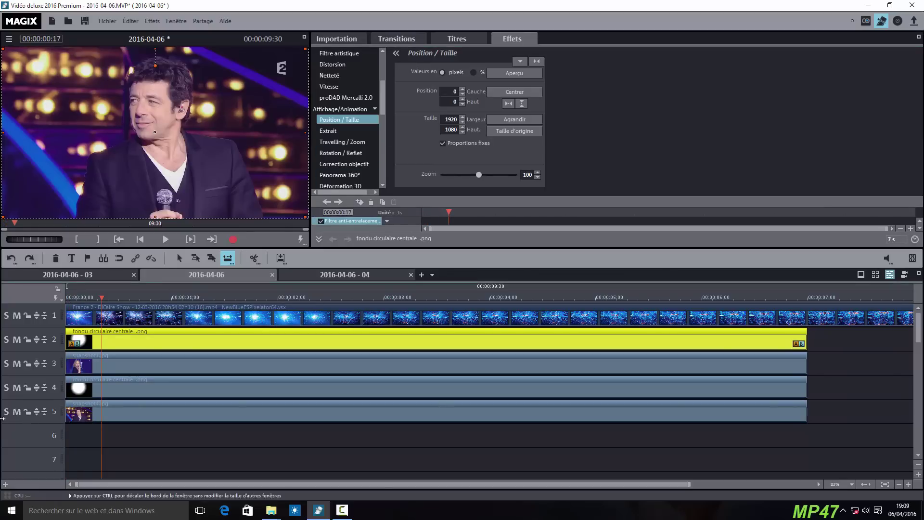
left_click(8, 364)
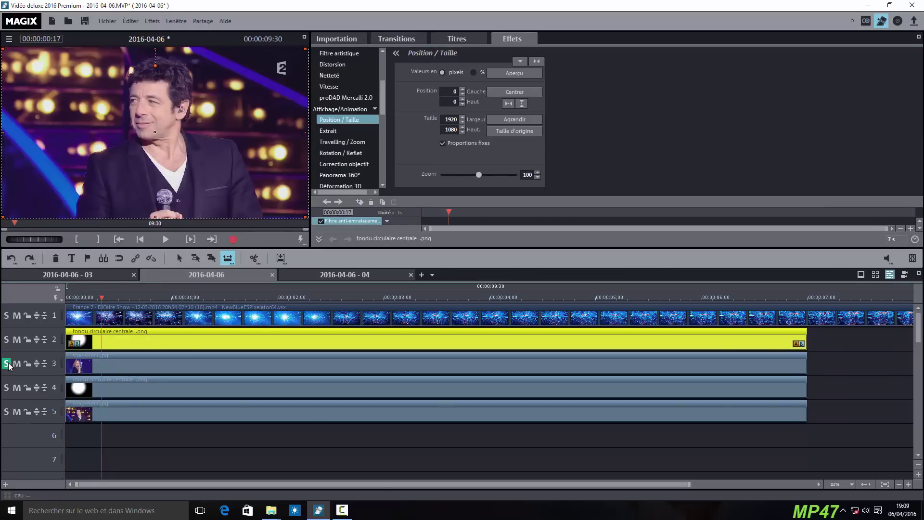
left_click(5, 341)
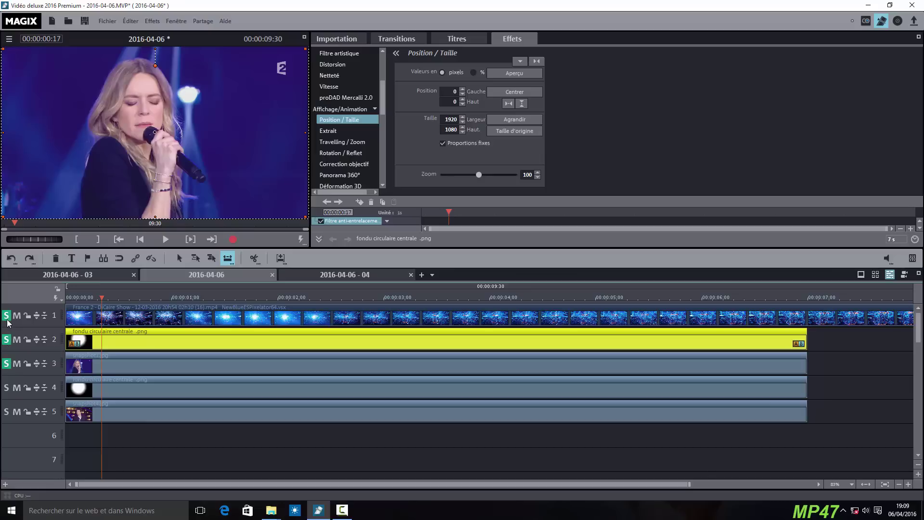
left_click(96, 298)
left_click(6, 340)
left_click(6, 363)
left_click(6, 364)
- Apply the Alpha chroma key from the Chrominance effect to the circular mask on track 2
left_click_drag(383, 100, 380, 88)
left_click(354, 93)
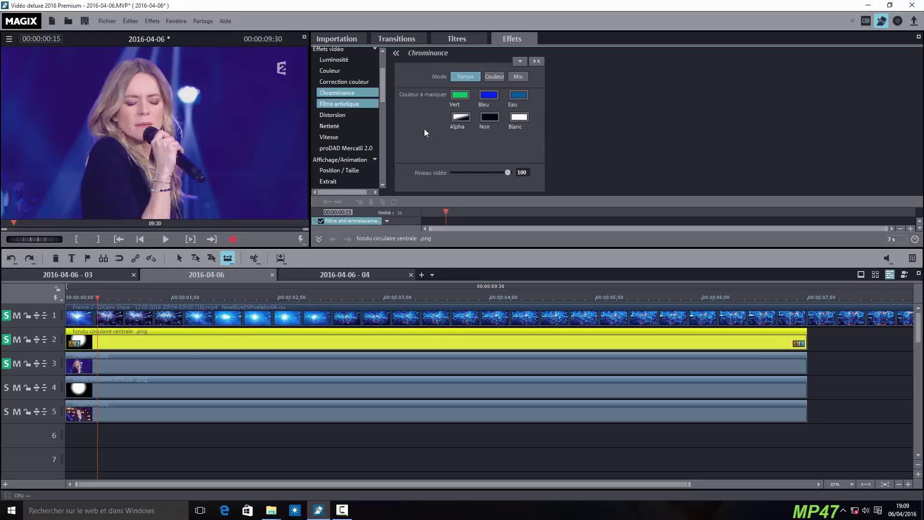
left_click(461, 117)
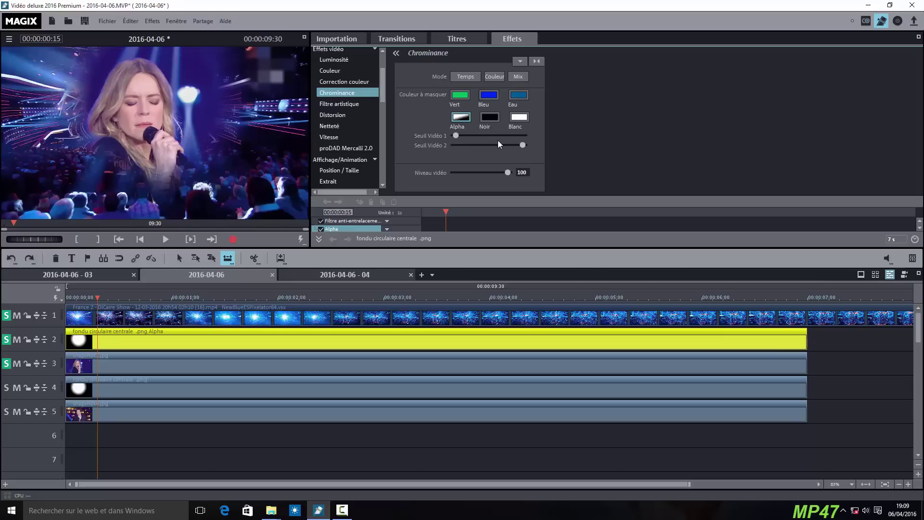
- Lower the track 2 mask's Niveau vidéo to 88, check the blend in the full-screen preview, and adjust the level to 94
mouse_move(506, 175)
left_mouse_down()
mouse_move(492, 173)
mouse_move(502, 175)
left_mouse_up()
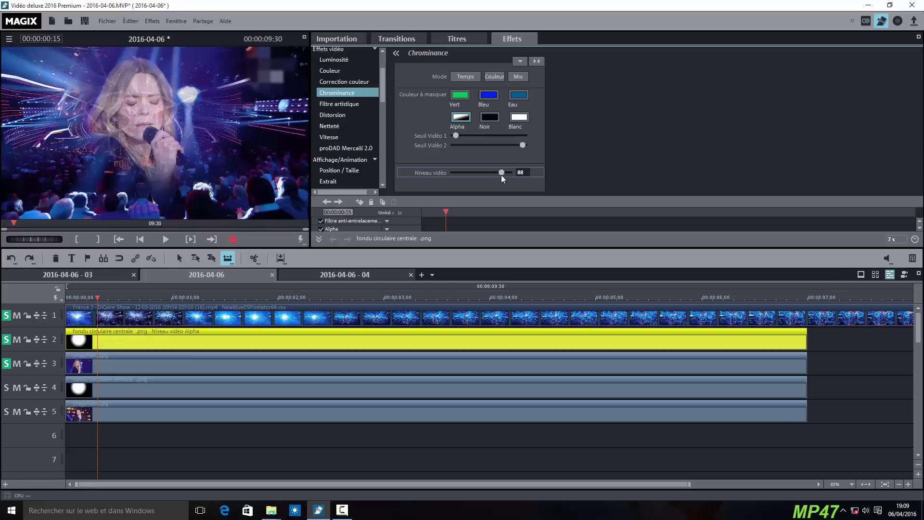
double_click(520, 173)
key("Return")
left_click(303, 37)
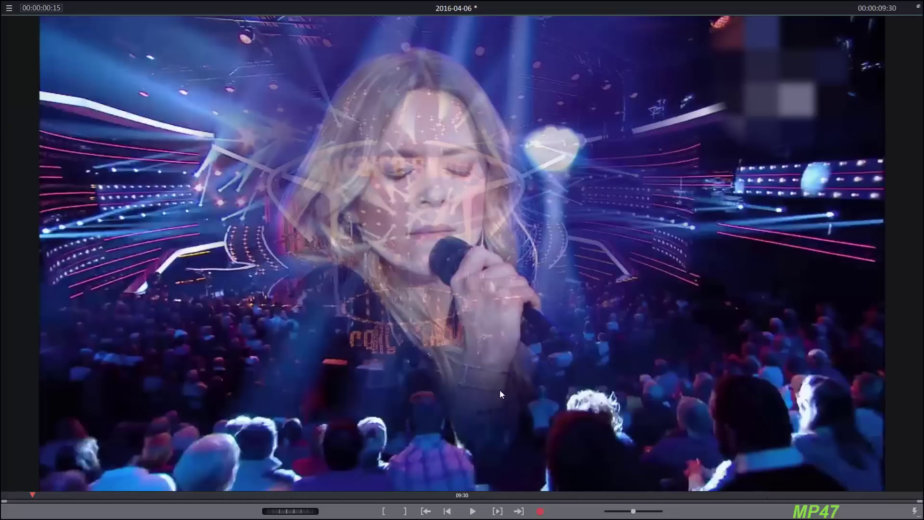
left_click(920, 6)
left_click_drag(501, 173, 505, 174)
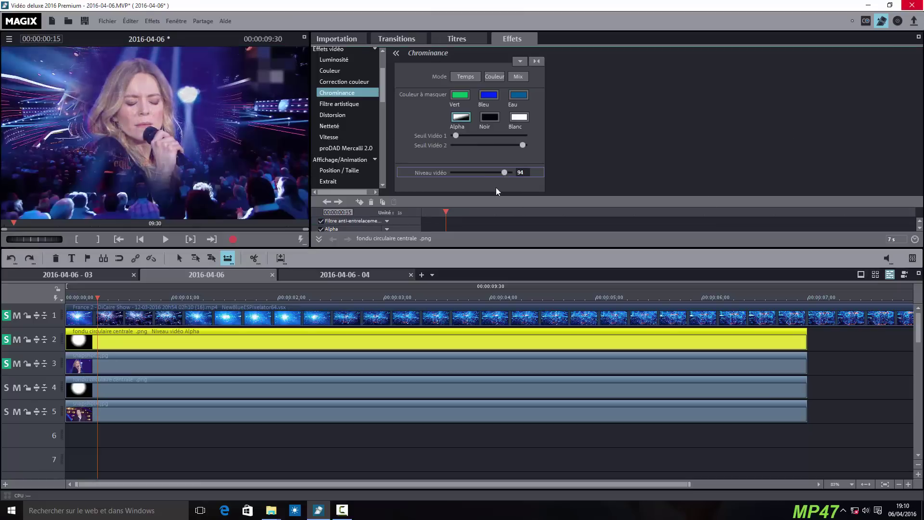
- Select snapshot1.jpg and its track 2 mask together with the Position / Taille effect open, and lock tracks 2 and 3
left_click(111, 364)
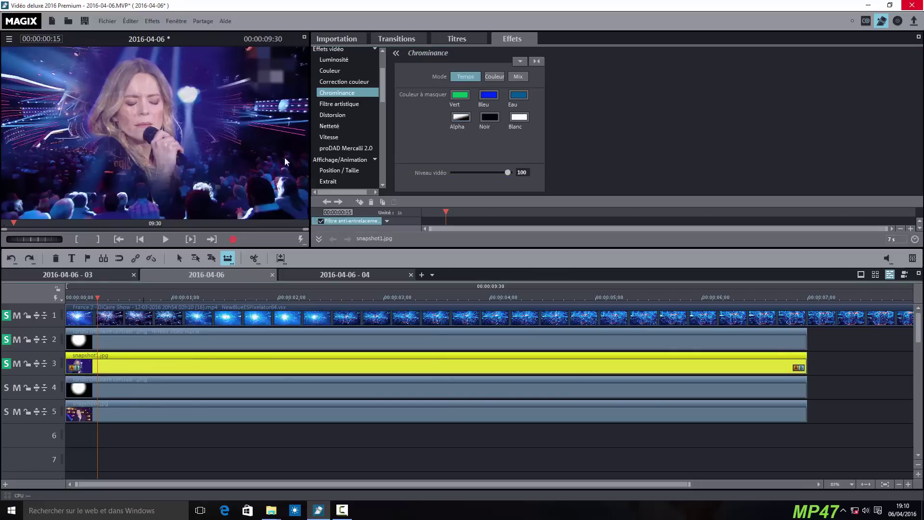
left_click(327, 171)
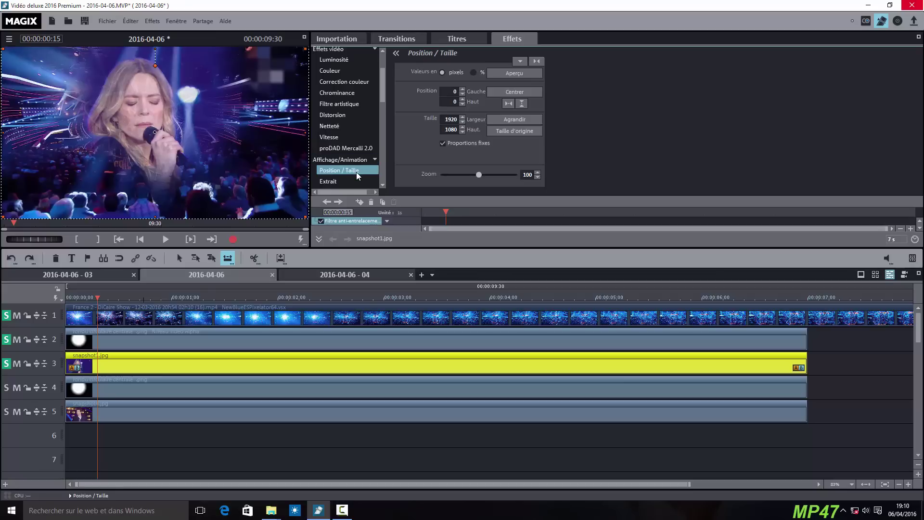
left_click(238, 342)
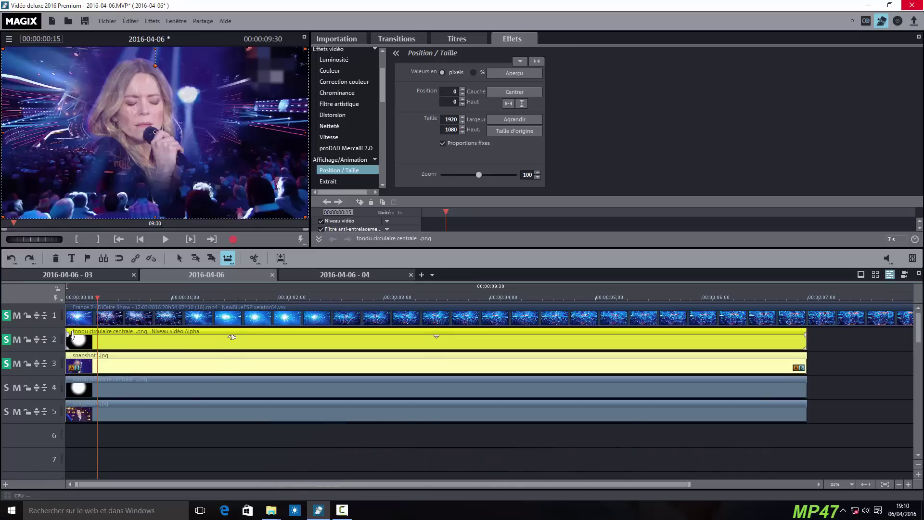
left_click(28, 363)
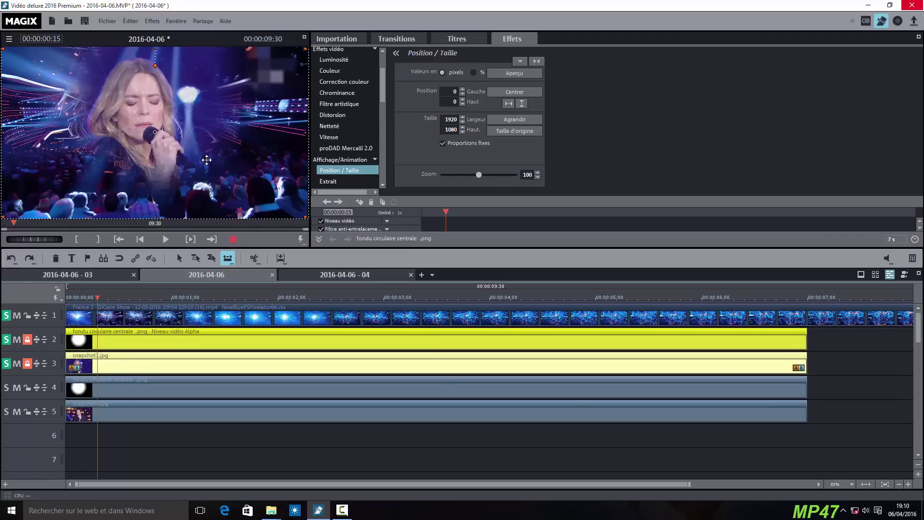
- Move snapshot1.jpg and its mask together into the picture's upper-left area at position -672, -238, with the preview zoomed to 75%
left_click_drag(207, 160, 69, 99)
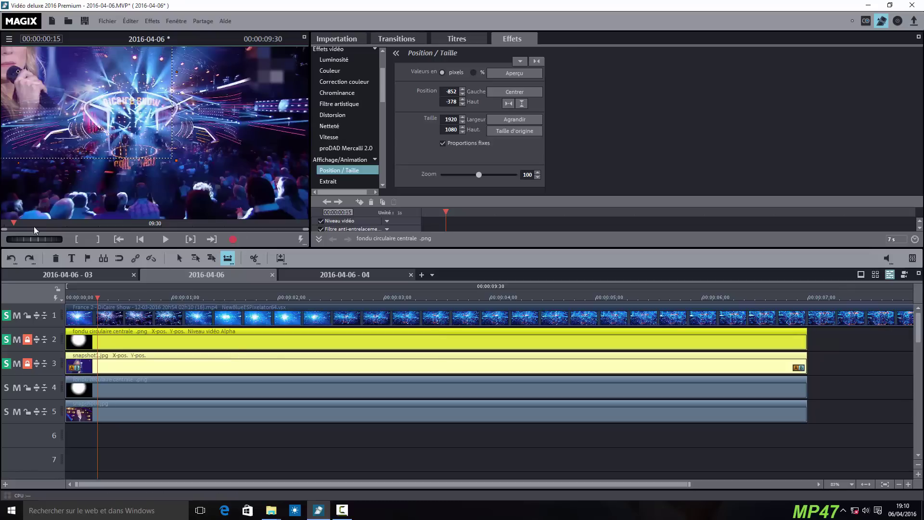
left_click(9, 39)
left_click(33, 91)
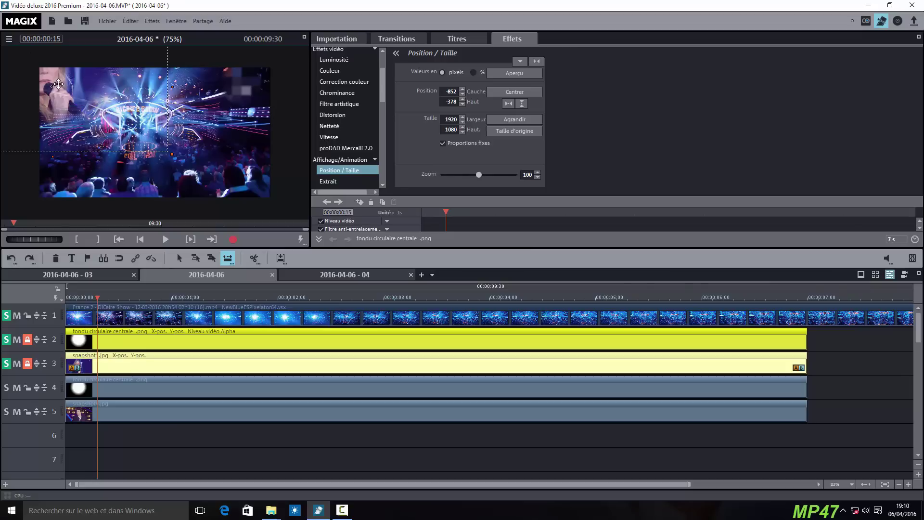
left_click_drag(57, 84, 80, 101)
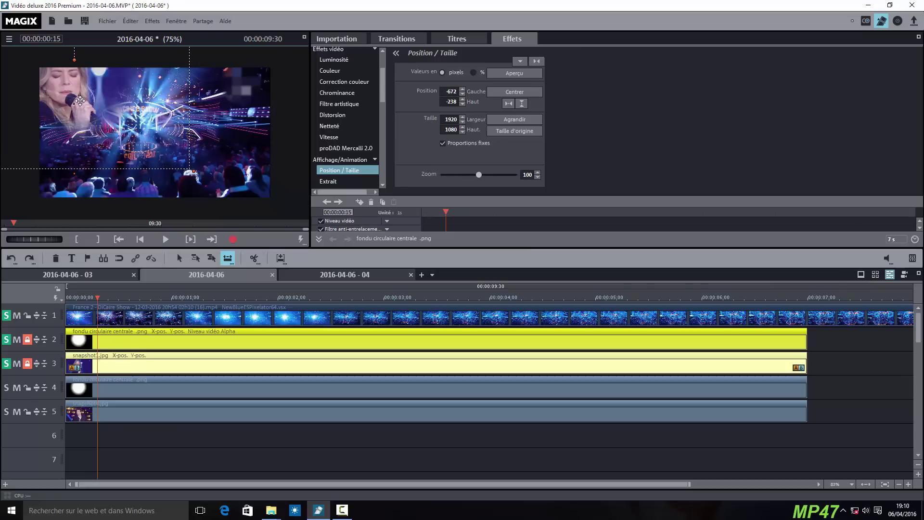
left_click(80, 101)
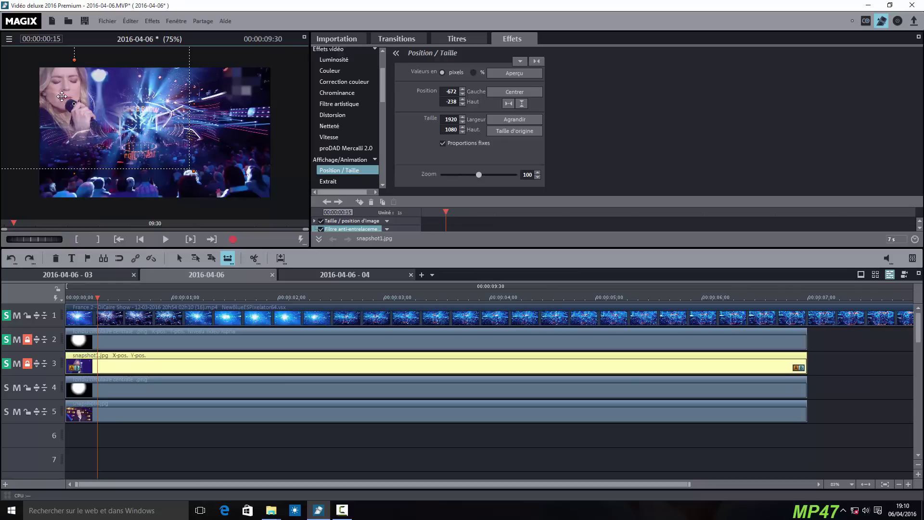
- Try moving snapshot1.jpg on its own without the track 2 mask, and undo that move
left_click_drag(61, 96, 73, 128)
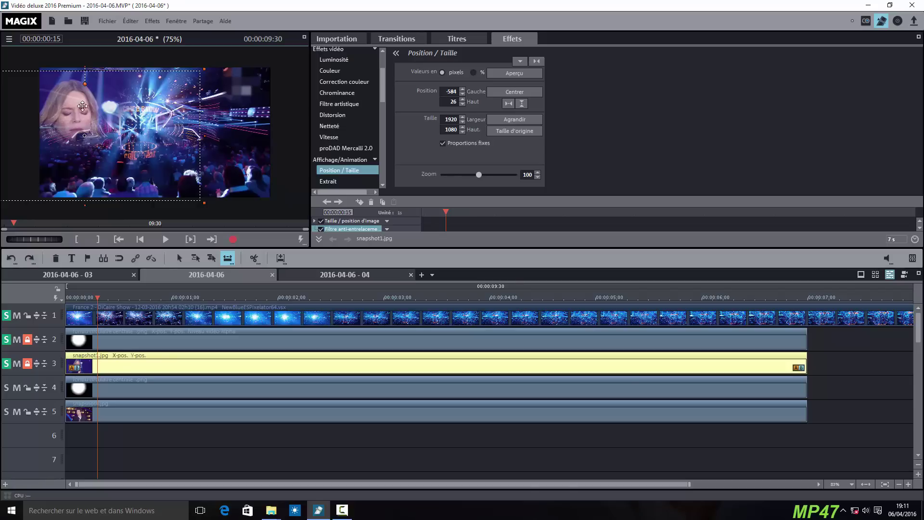
left_click(12, 259)
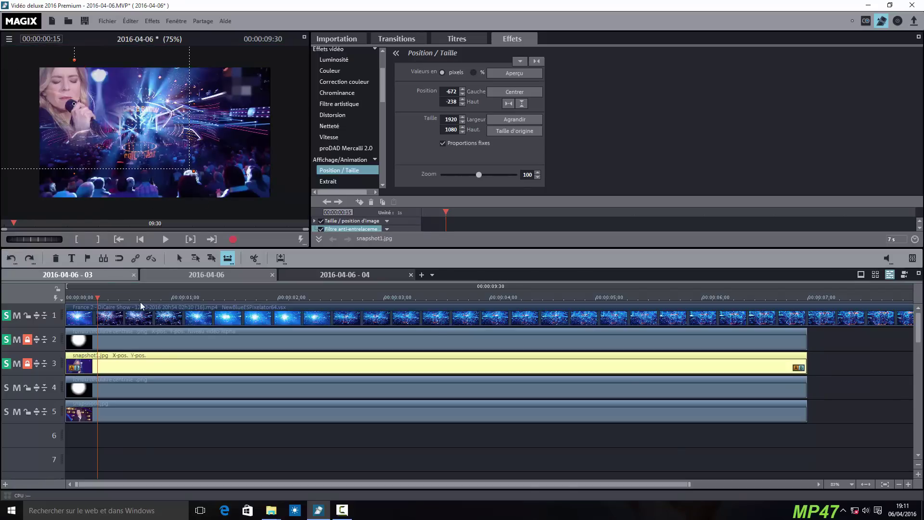
- Scale snapshot1.jpg and its track 2 mask together to 1492 x 839 at position -388, -70, and check the result in the full-screen preview
left_click(159, 343)
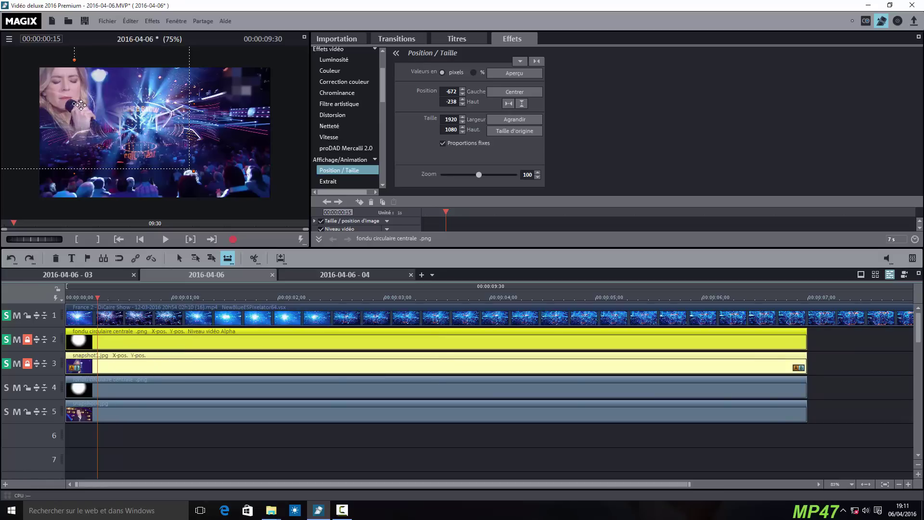
left_click_drag(81, 104, 86, 112)
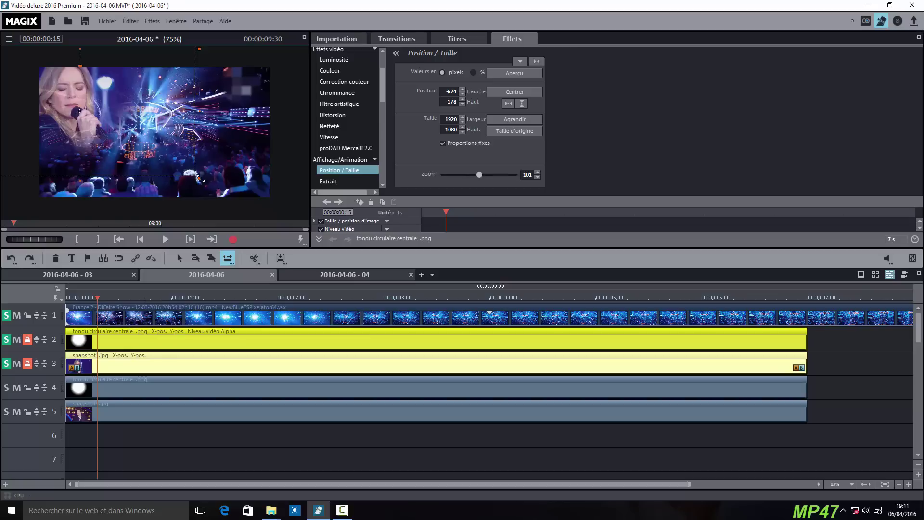
left_click_drag(198, 179, 148, 151)
left_click_drag(91, 110, 120, 120)
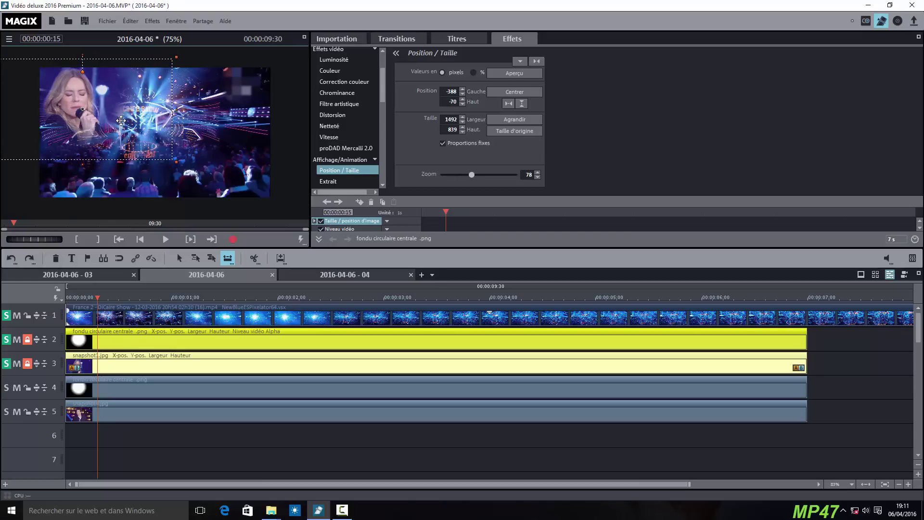
left_click(304, 37)
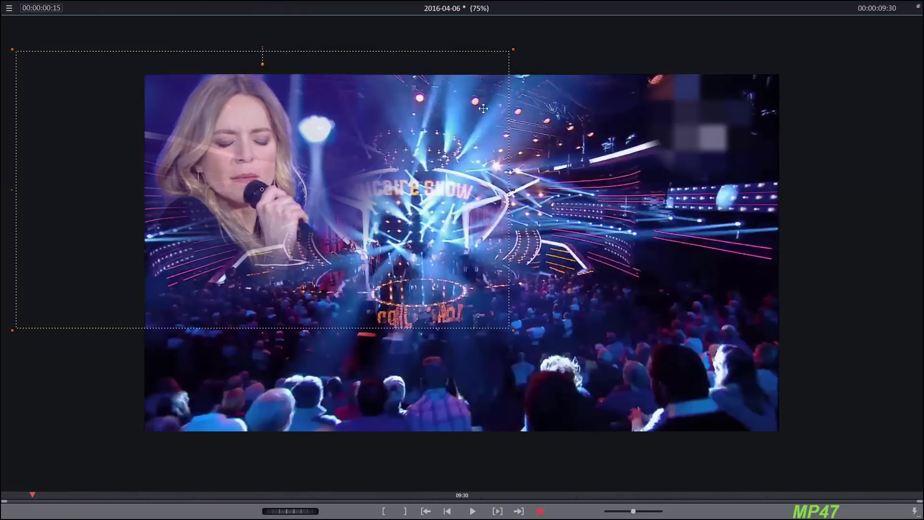
left_click(917, 7)
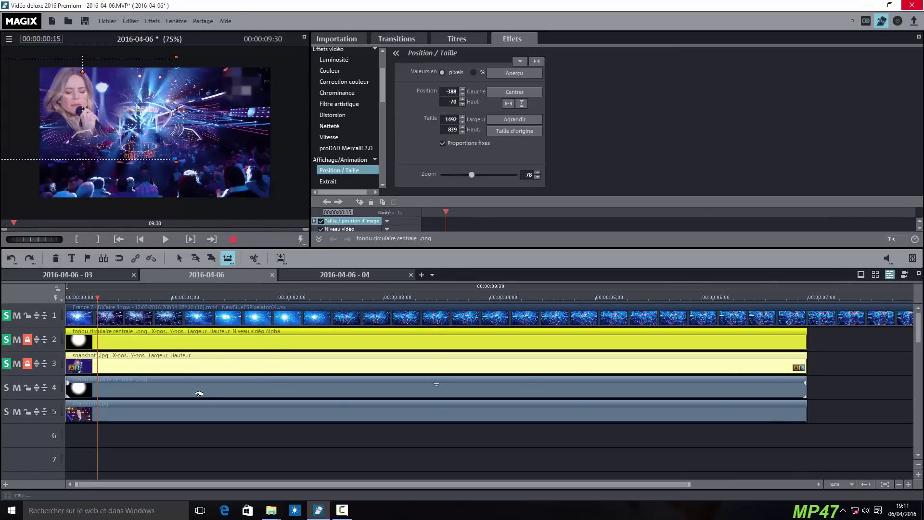
- Switch solo from tracks 2 and 3 to tracks 4 and 5, keeping track 1 soloed, and lock track 1
left_click(181, 387)
left_click(180, 413)
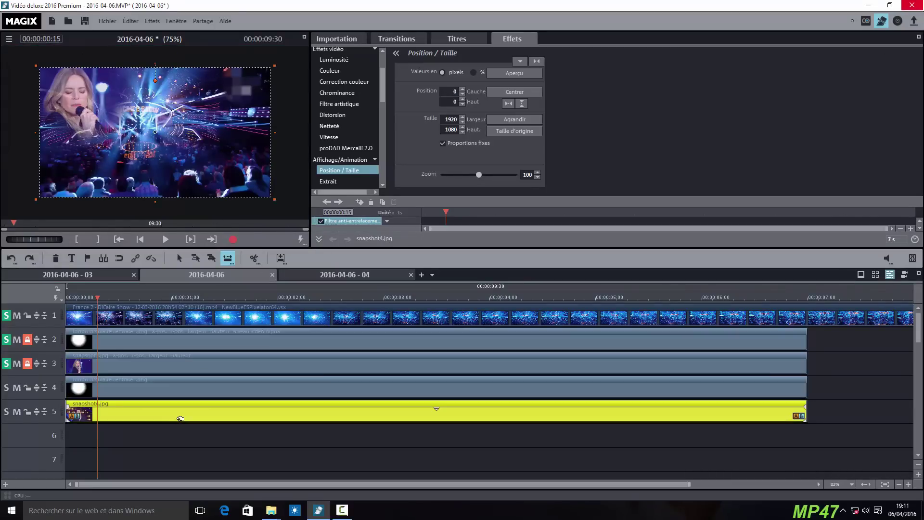
left_click(7, 364)
left_click(7, 340)
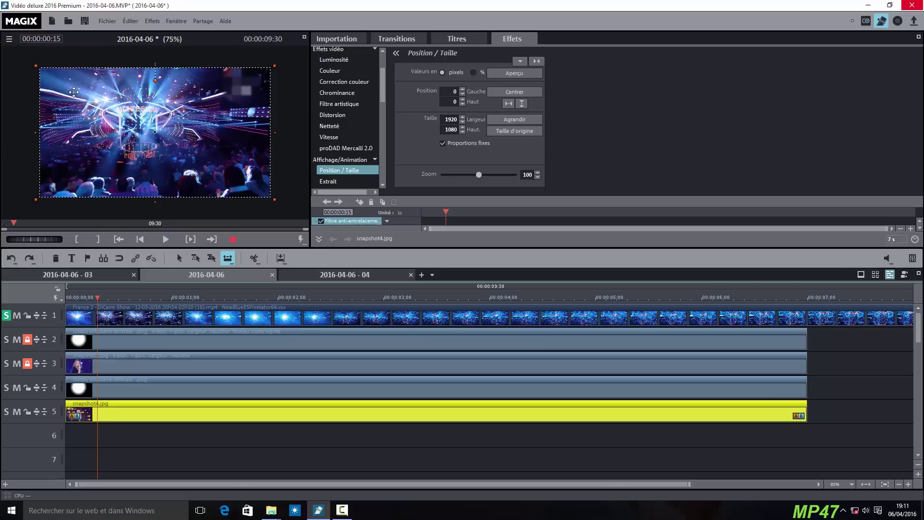
left_click(27, 315)
left_click(7, 389)
left_click(7, 413)
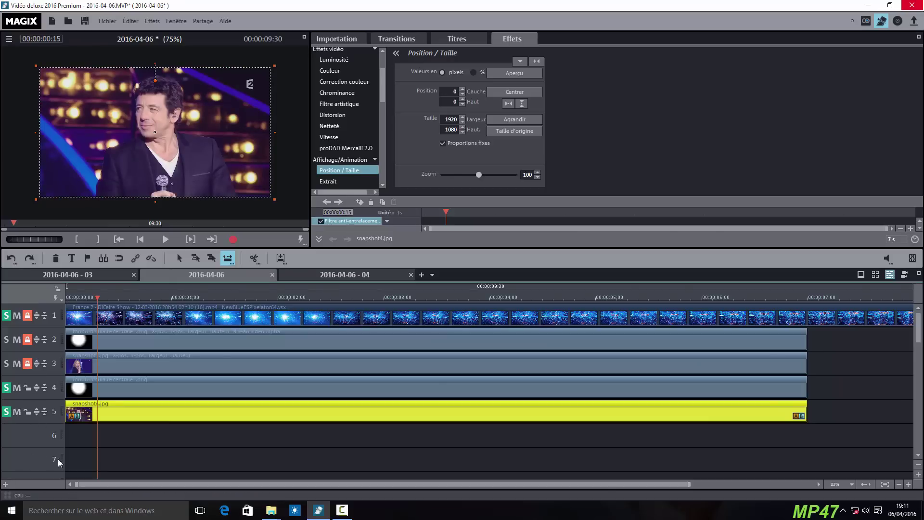
- Apply the Alpha chroma key from the Chrominance effect to the circular mask on track 4
left_click(203, 390)
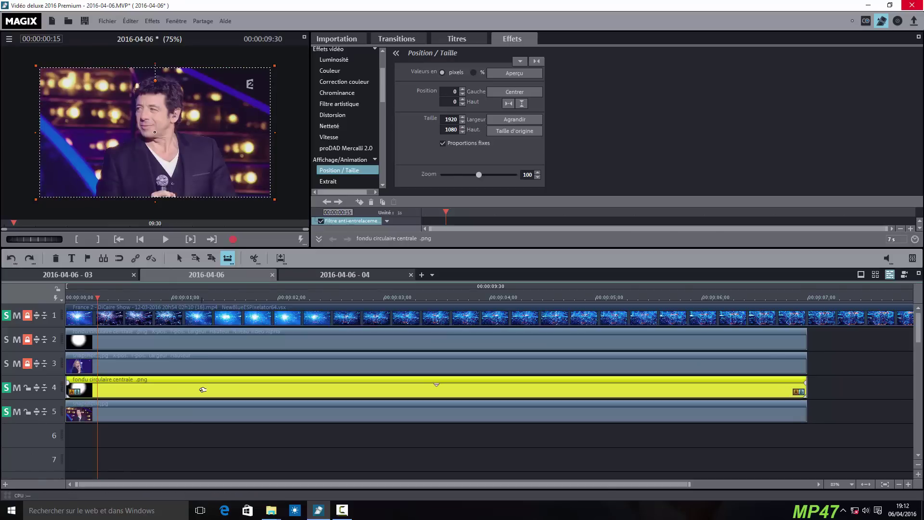
left_click(339, 93)
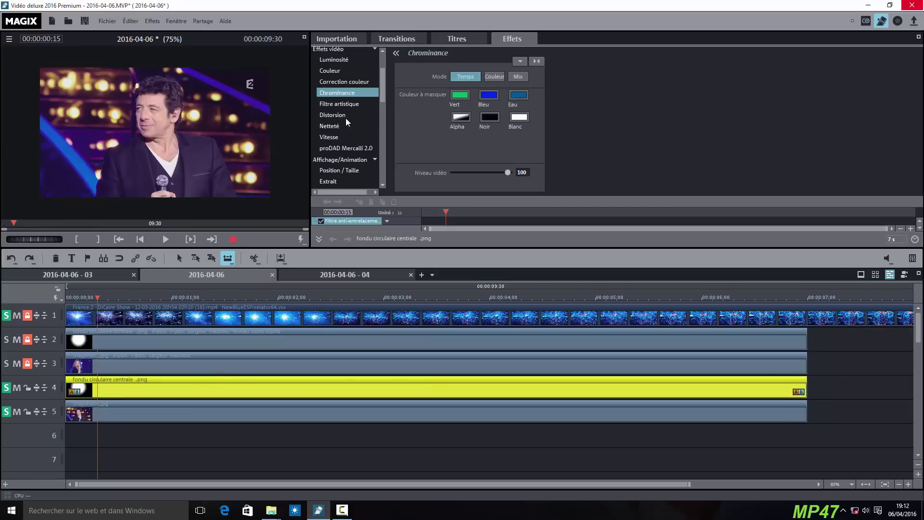
left_click(461, 117)
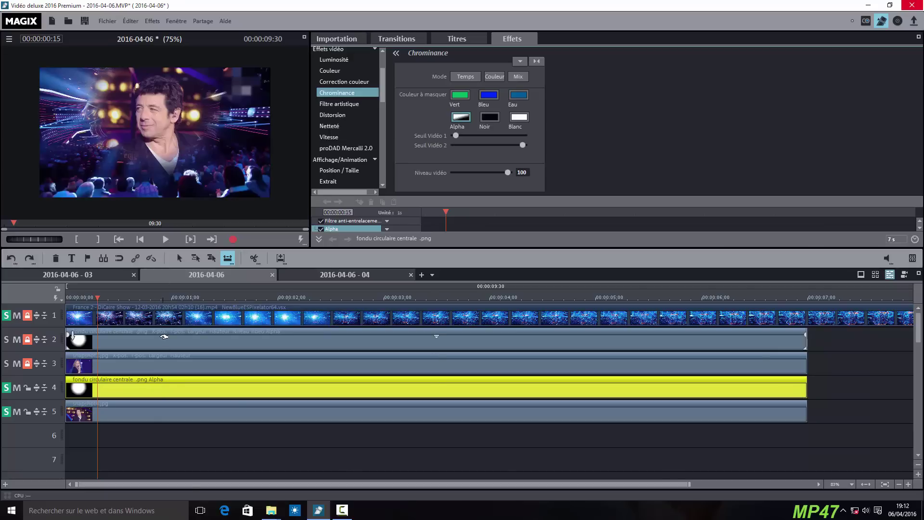
- Select snapshot4.jpg together with its track 4 mask, open the Position / Taille effect, and lock tracks 4 and 5
left_click(167, 418, "ctrl")
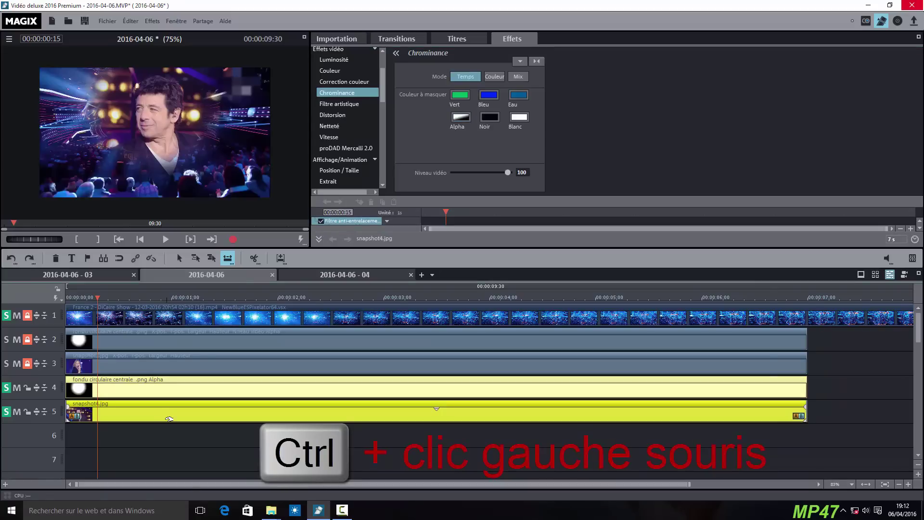
left_click(363, 161)
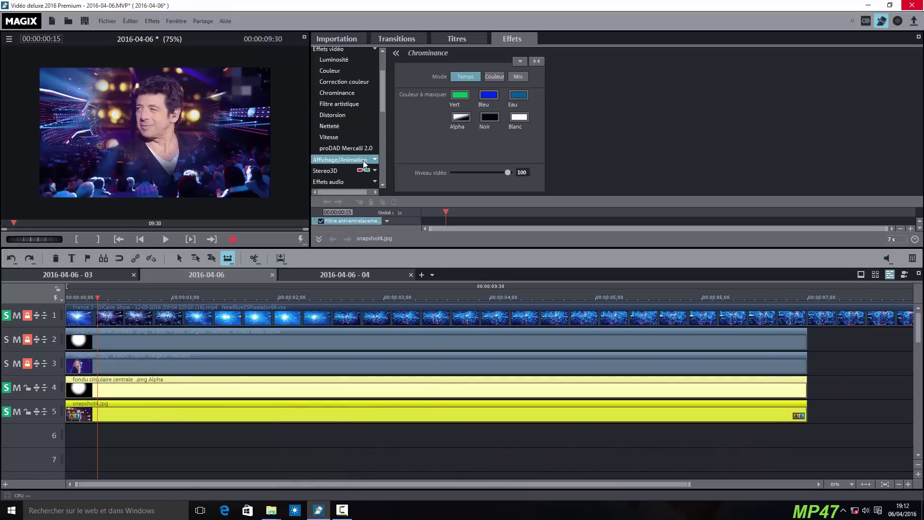
scroll(374, 115, "down", 2)
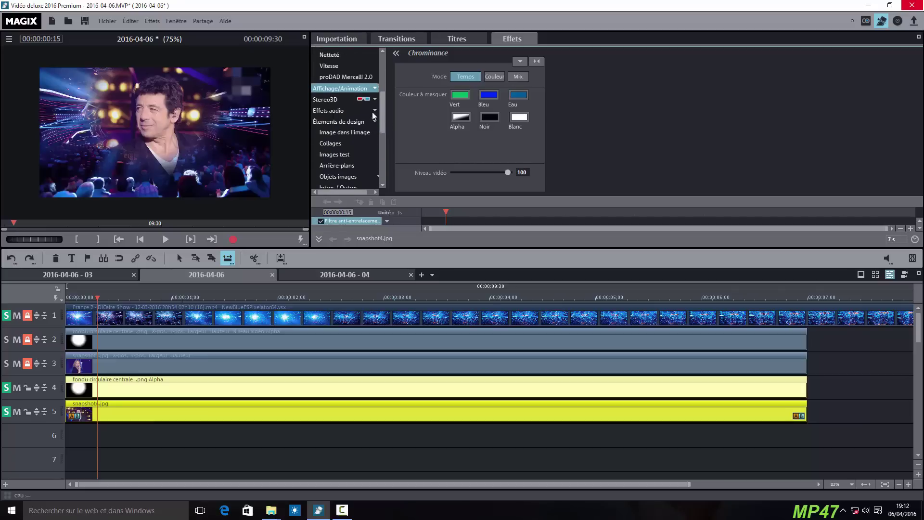
left_click(370, 88)
left_click(357, 99)
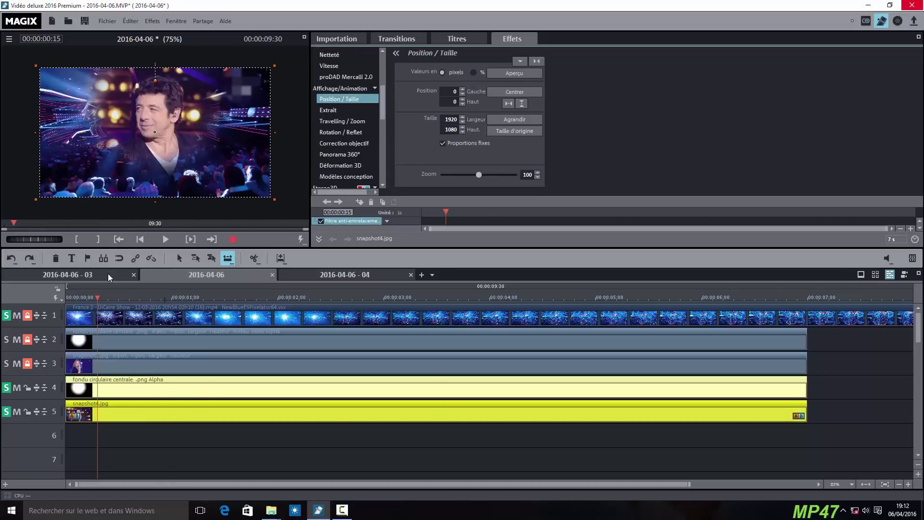
left_click(26, 388)
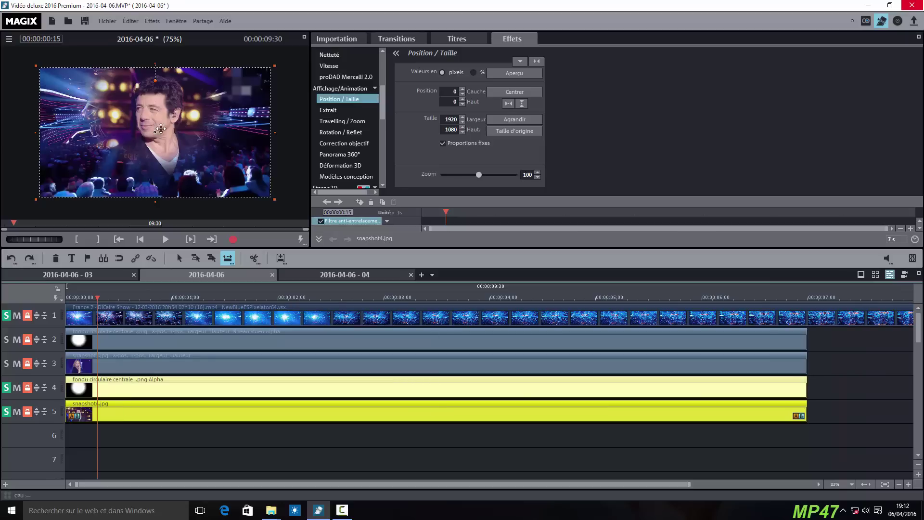
- Scale snapshot4.jpg and its mask together to 1292 x 727 and place them in the picture's upper-right area at position 1003, -47
left_click_drag(145, 125, 217, 111)
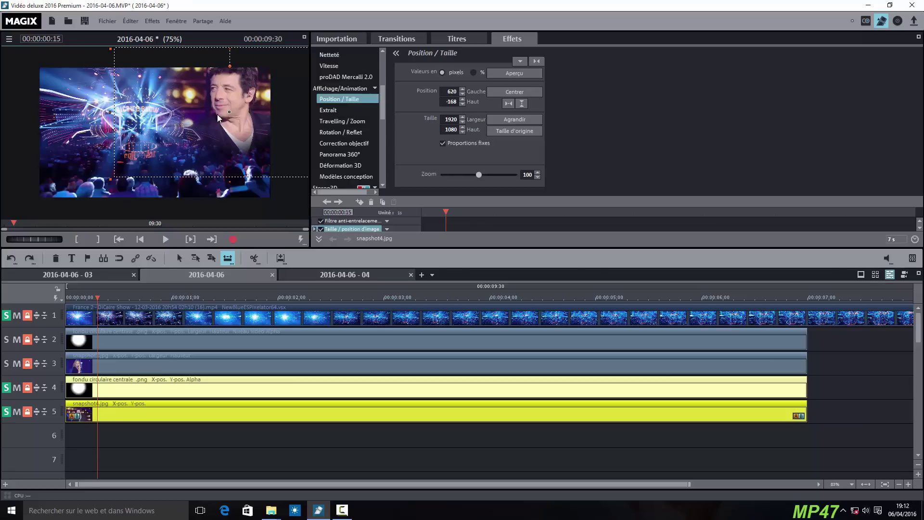
left_click_drag(110, 179, 185, 145)
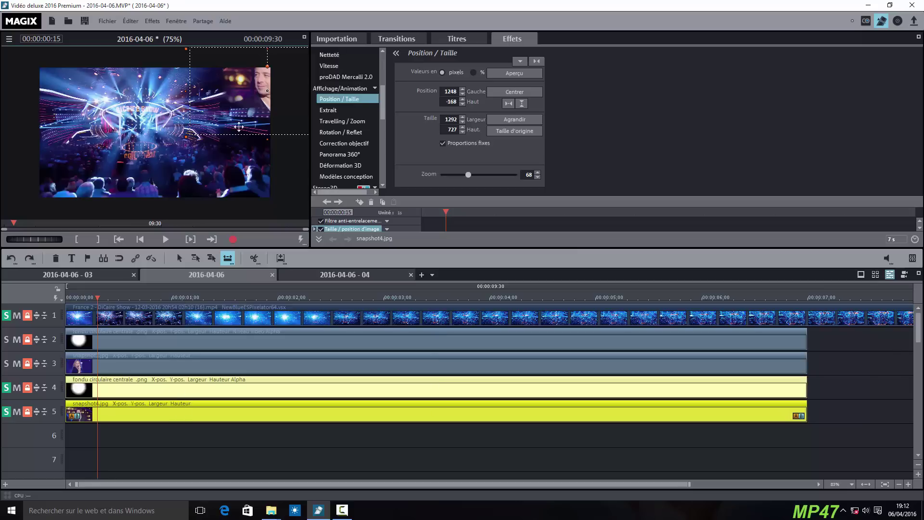
left_click_drag(249, 93, 232, 105)
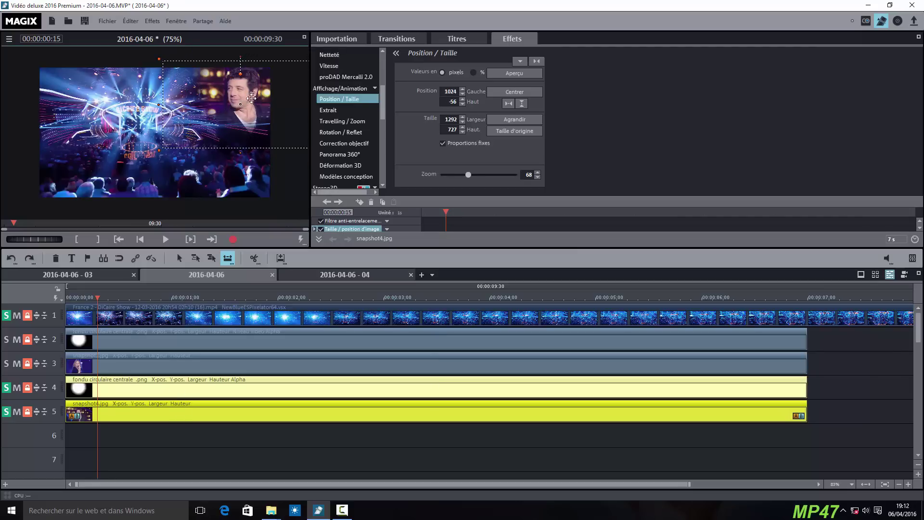
left_click(304, 37)
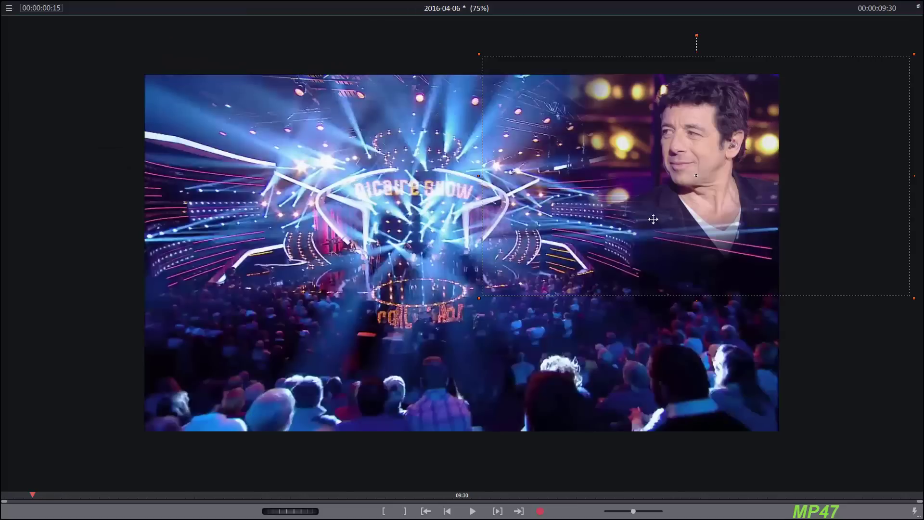
left_click_drag(684, 187, 675, 191)
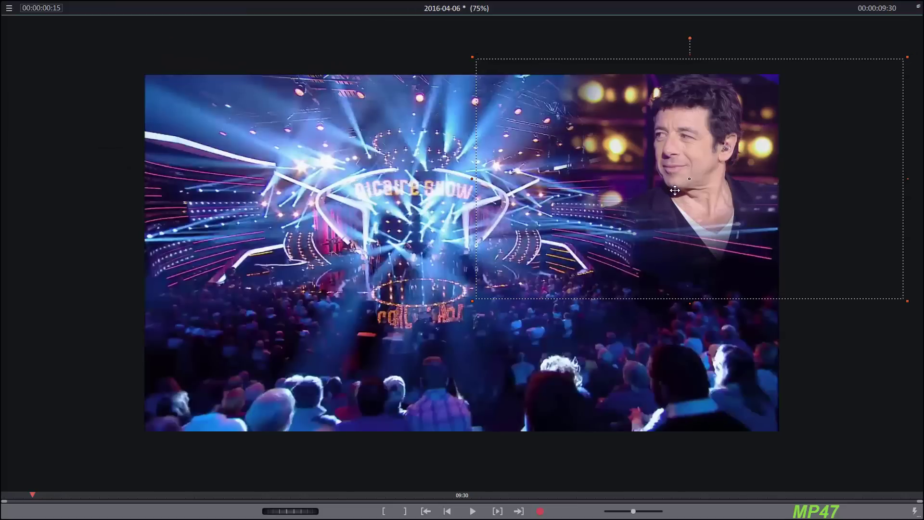
left_click(919, 7)
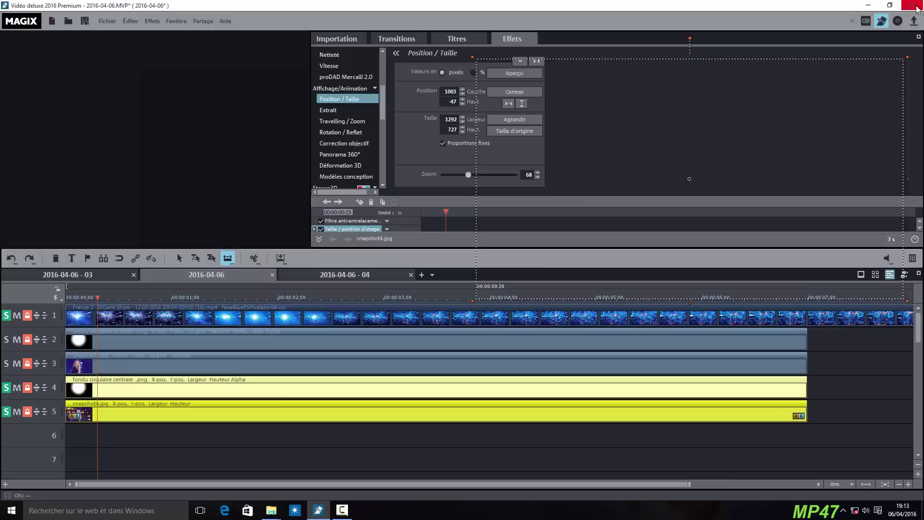
- Deselect the clips, turn off solo on tracks 1, 4 and 5, and check the complete composite in the full-screen preview
left_click(149, 463)
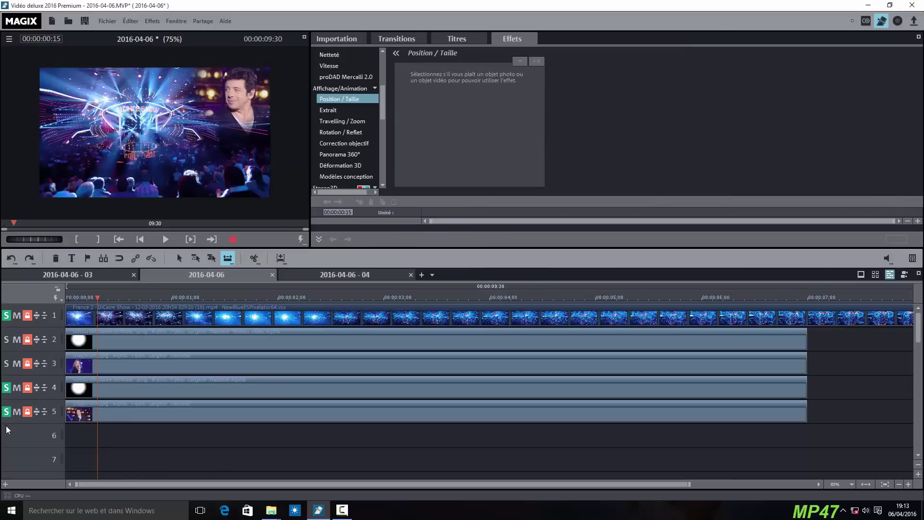
left_click(6, 388)
left_click(6, 317)
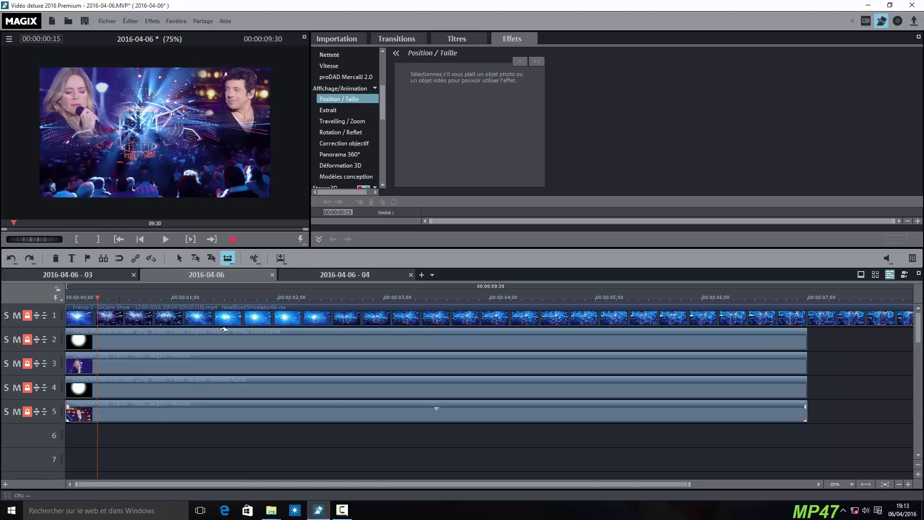
left_click(304, 37)
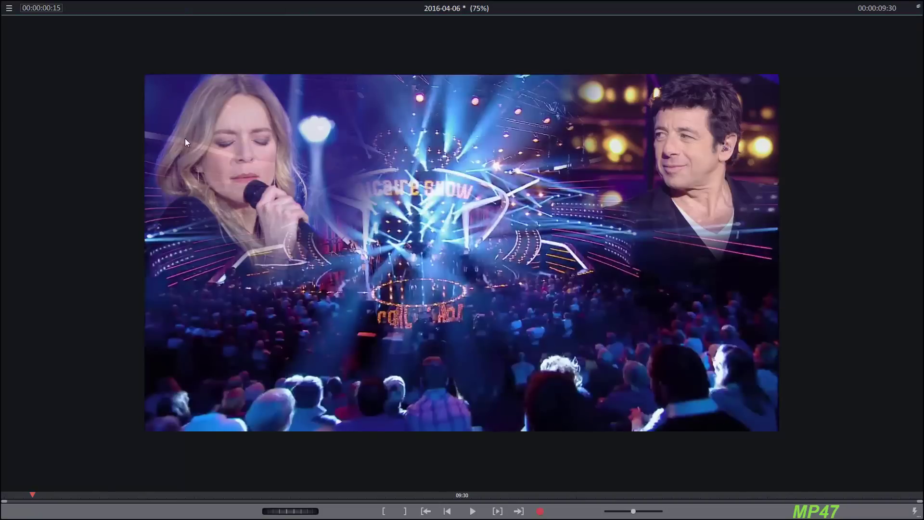
left_click(919, 8)
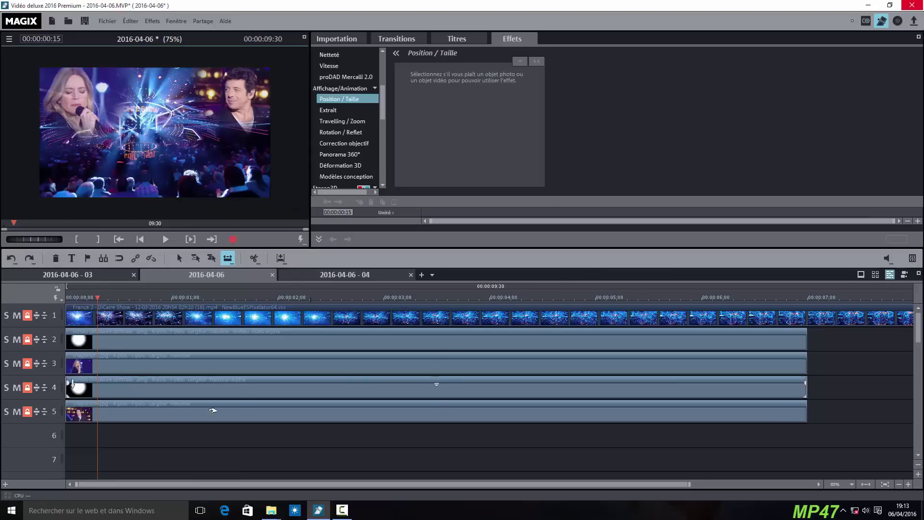
- Solo tracks 1, 4 and 5 to isolate the second portrait over the concert video
left_click(7, 388)
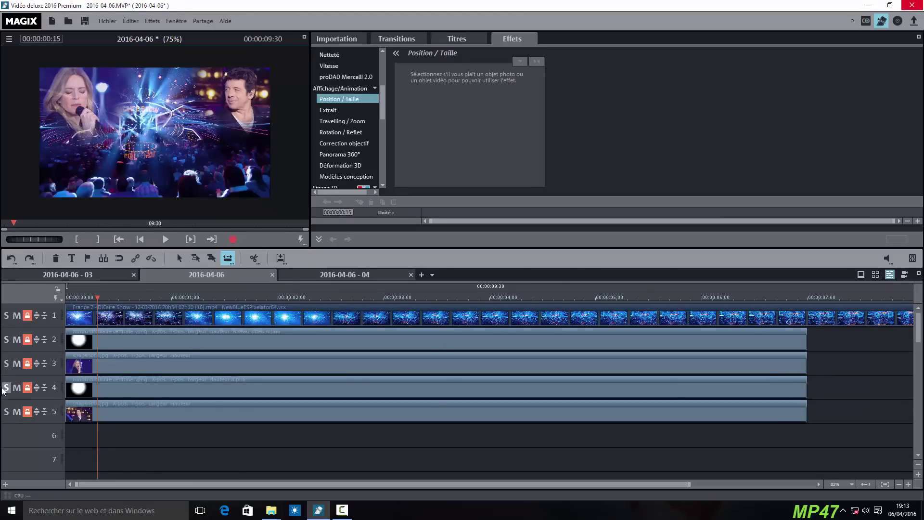
left_click(7, 411)
left_click(6, 317)
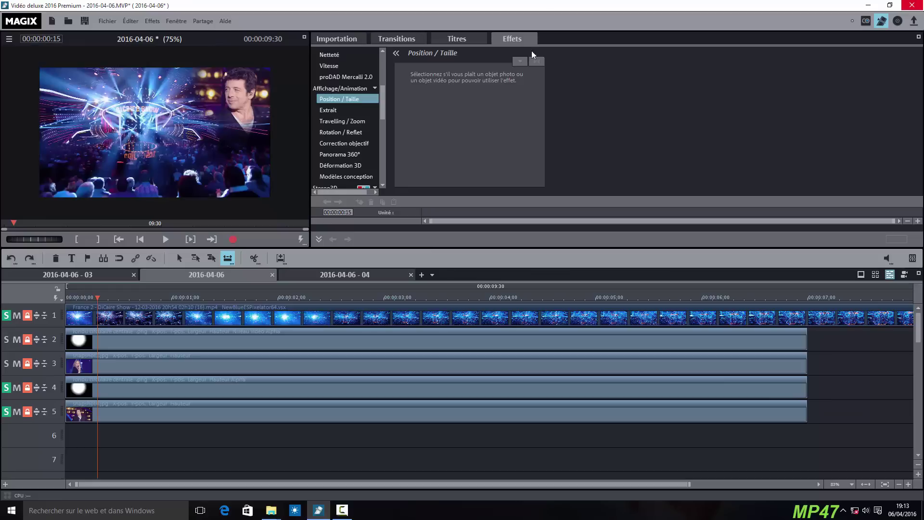
- Select snapshot4.jpg with its track 4 mask and lower the Niveau vidéo to 91 in the Chrominance effect
left_click_drag(383, 103, 385, 87)
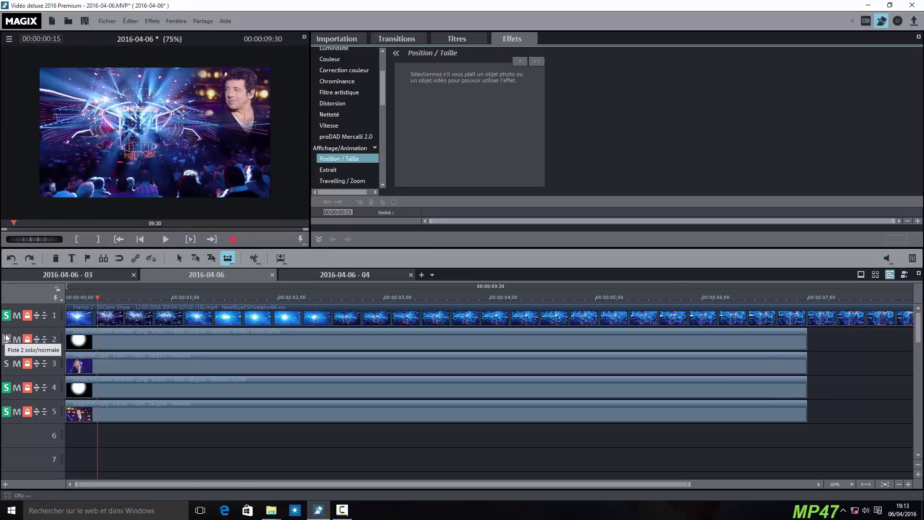
left_click(250, 415)
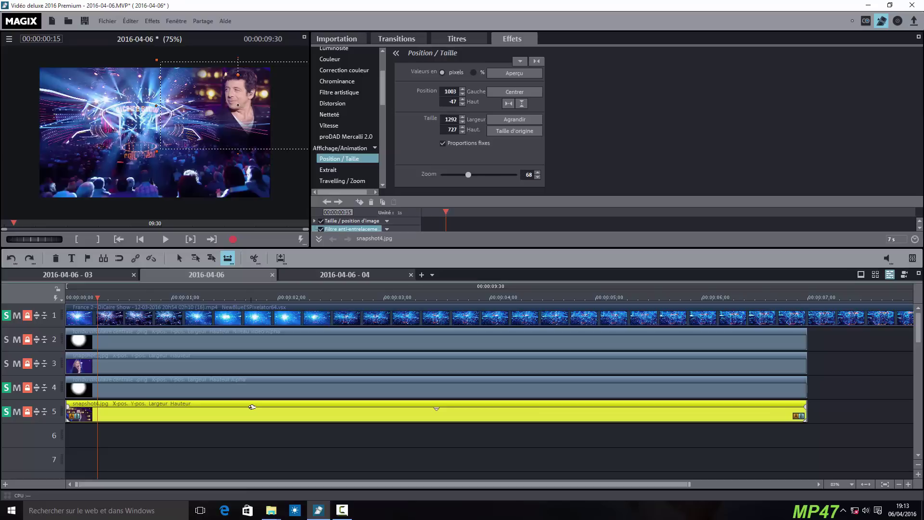
left_click(256, 390, "ctrl")
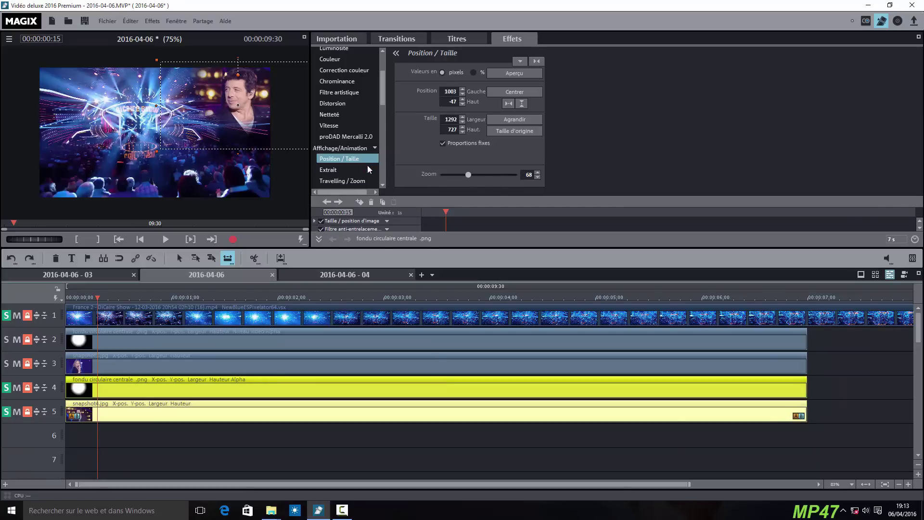
left_click(362, 81)
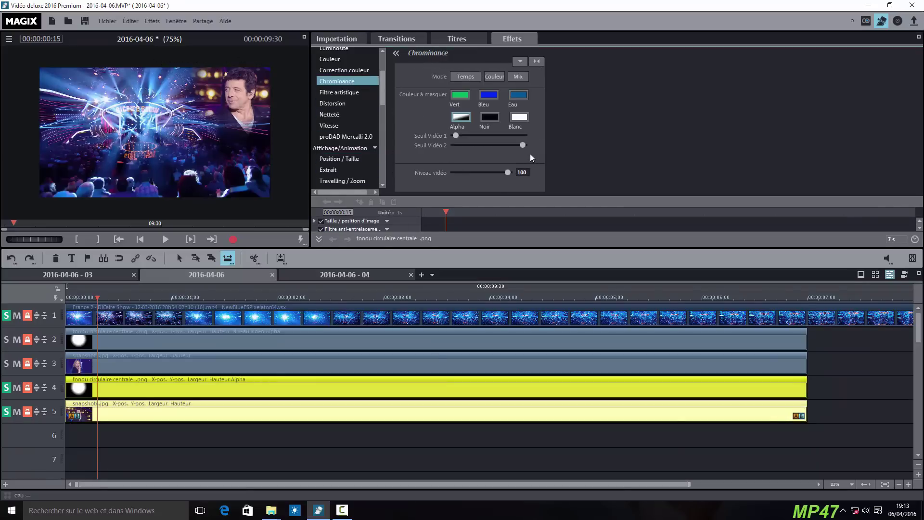
left_click(508, 173)
left_click_drag(506, 174, 503, 174)
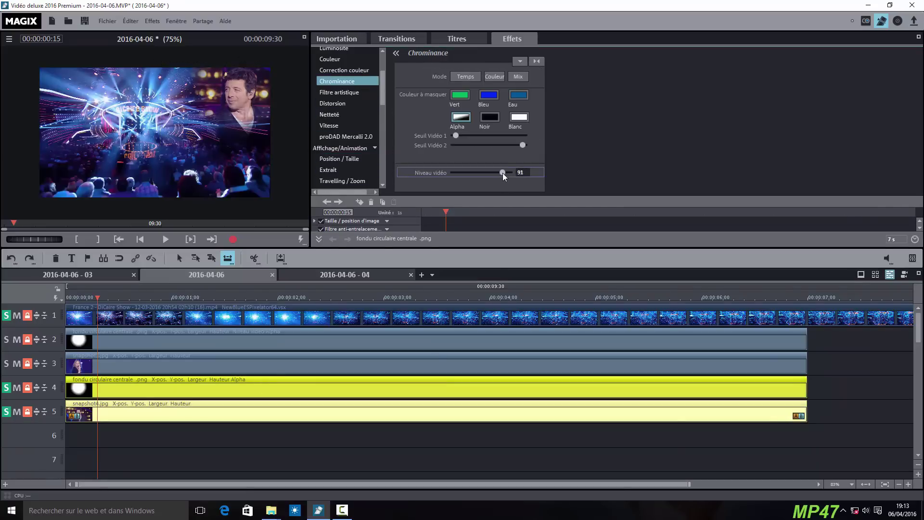
- Check the second portrait at Niveau vidéo 93 in the full-screen preview and turn off solo on tracks 1, 4 and 5
left_click(304, 38)
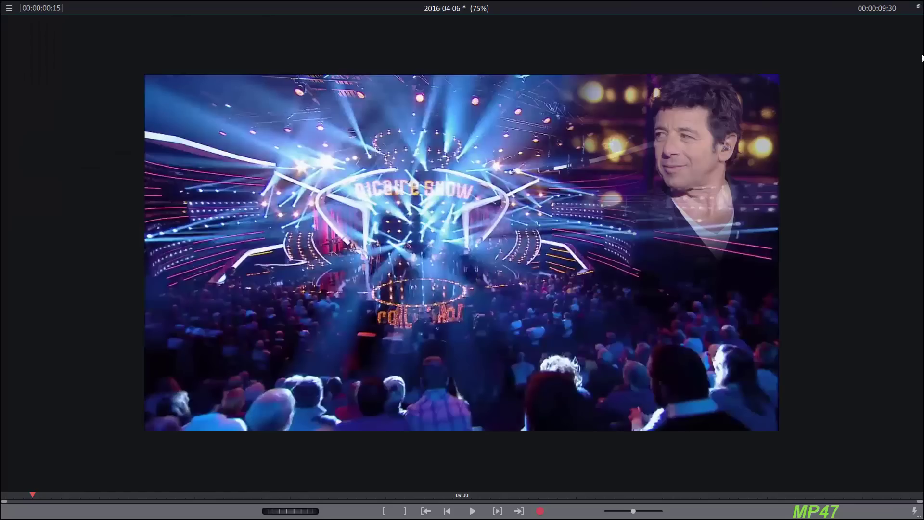
left_click(919, 7)
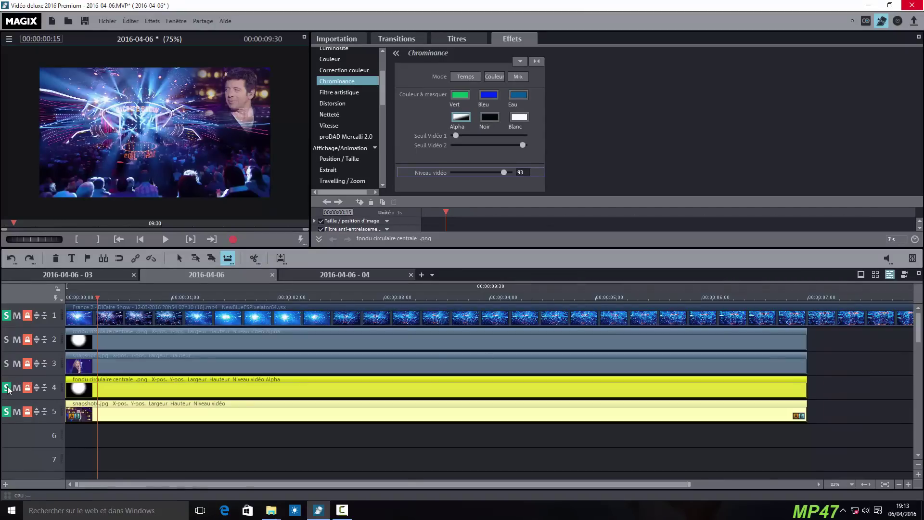
left_click(6, 315)
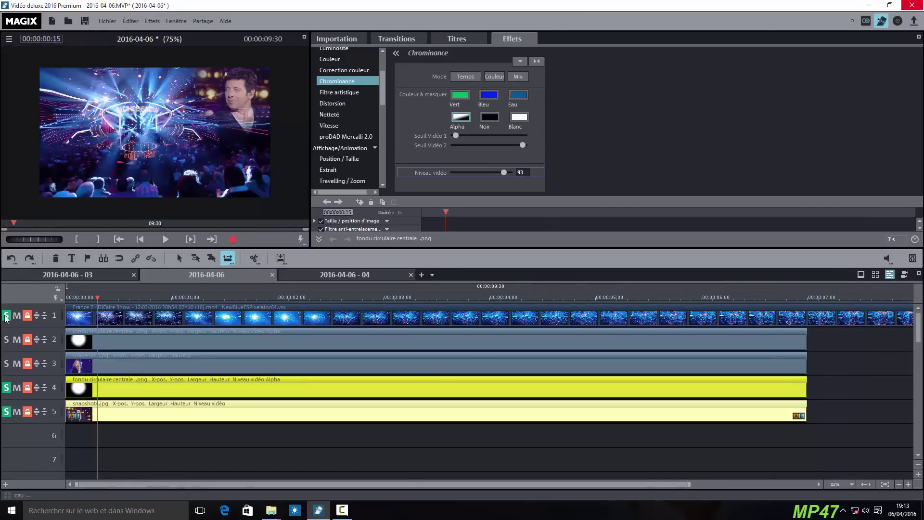
left_click(6, 388)
left_click(6, 411)
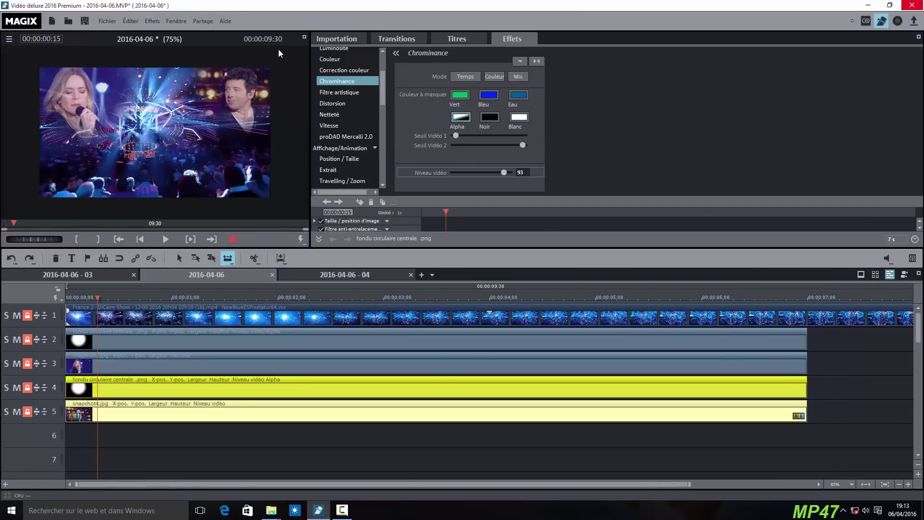
- Play the complete two-portrait composite over the concert video in the full-screen preview, stop it and return to the editing view
left_click(306, 38)
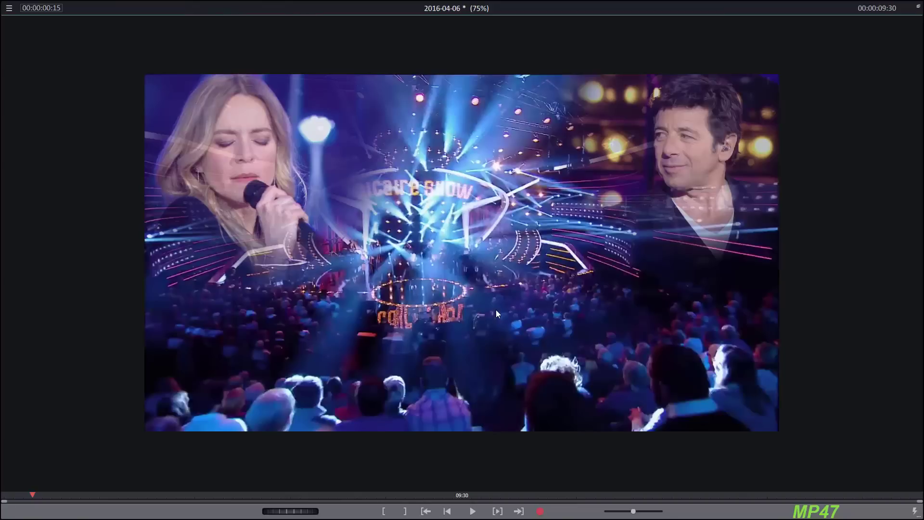
left_click(472, 513)
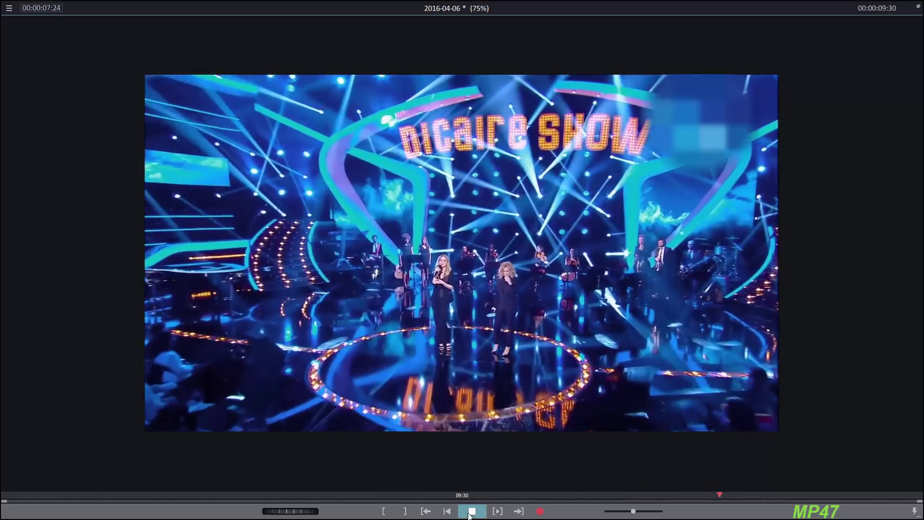
left_click(472, 511)
left_click(916, 8)
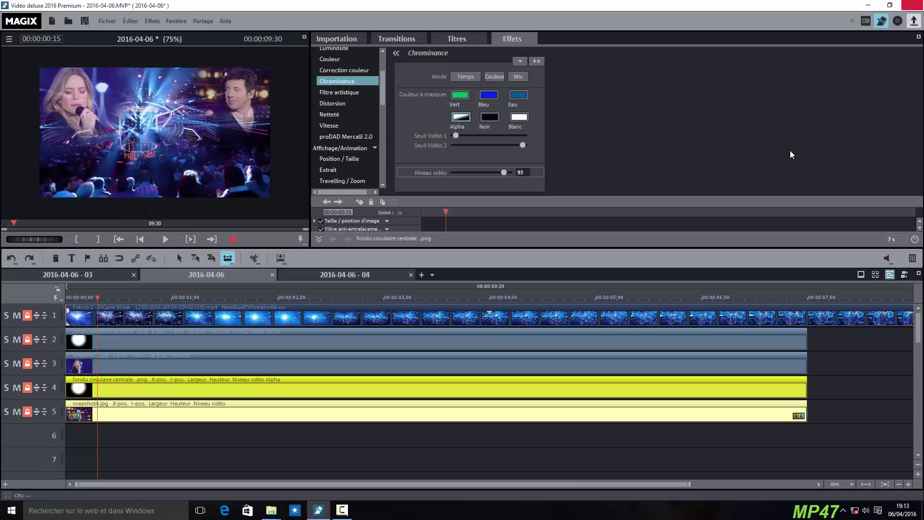
- Select the mask and portrait clips on tracks 2 to 5 and try to lengthen them together from their end edge
left_click(885, 484)
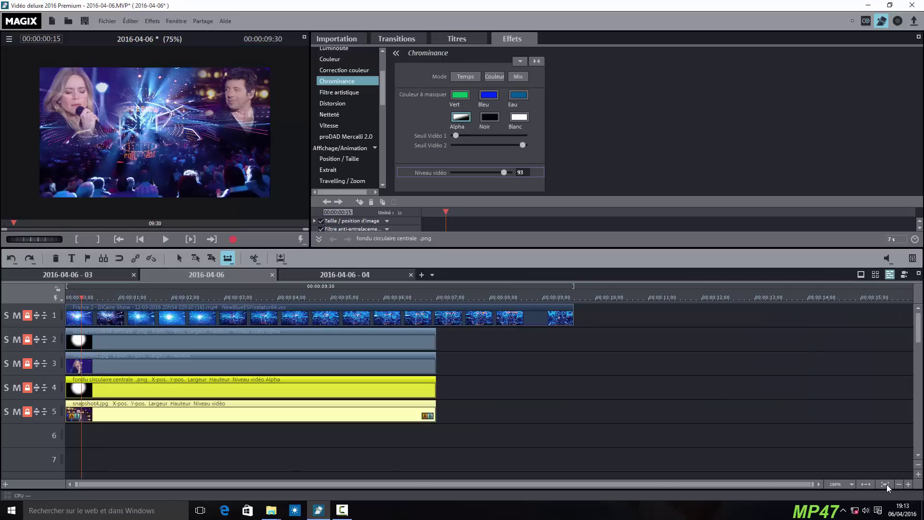
left_click(395, 455)
left_click(403, 339)
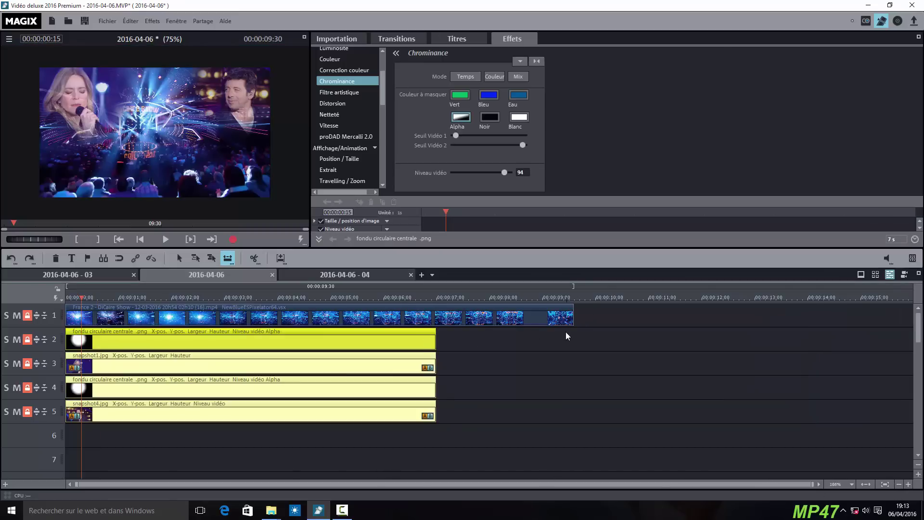
left_click(469, 383)
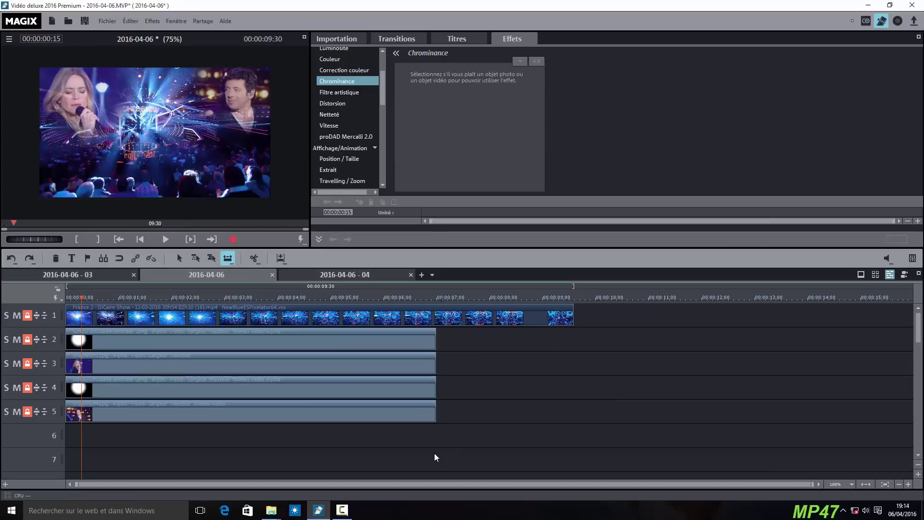
left_click(420, 327)
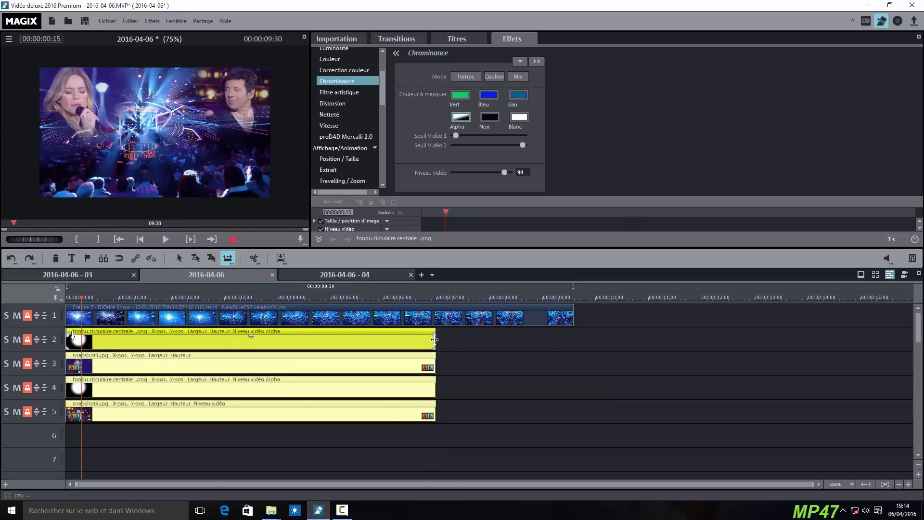
left_click_drag(435, 339, 437, 339)
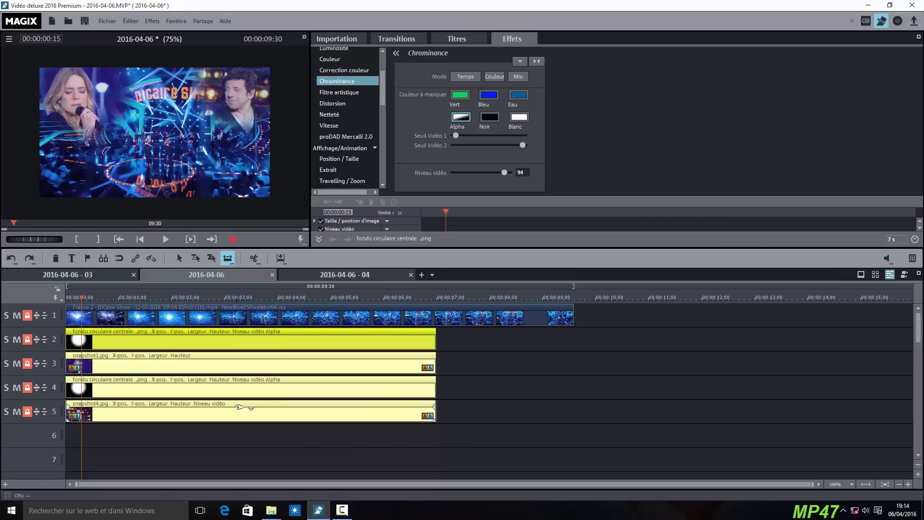
- Unlock all five tracks and extend the mask and portrait clips on tracks 2 to 5 to the end of the concert video
left_click(27, 339)
left_click(28, 363)
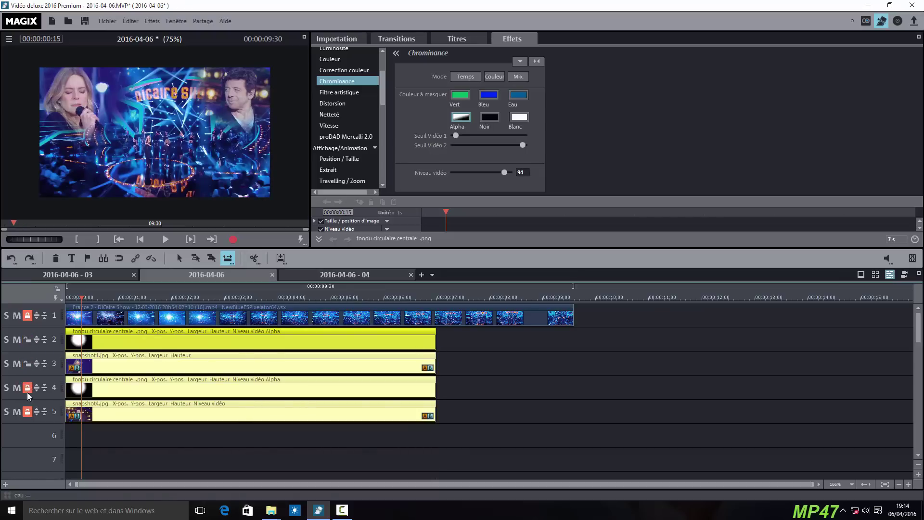
left_click(27, 388)
left_click(28, 413)
left_click_drag(435, 345, 573, 345)
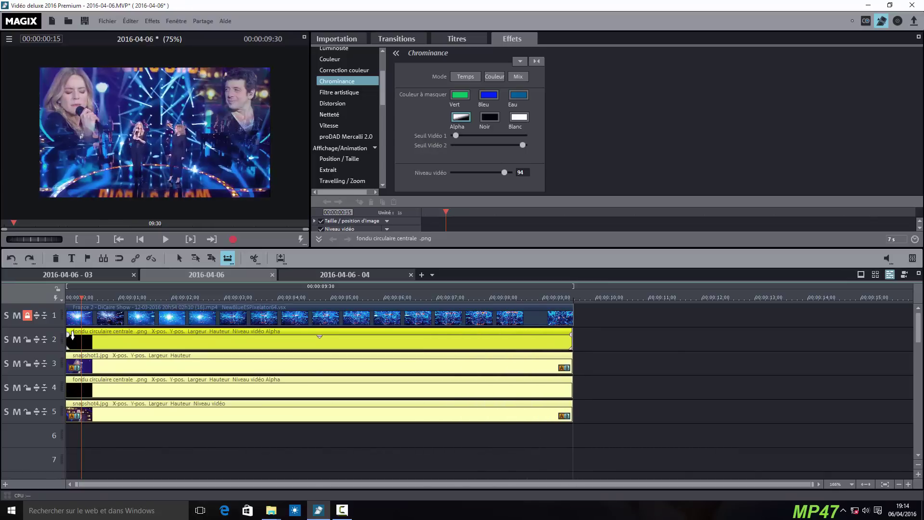
left_click(641, 369)
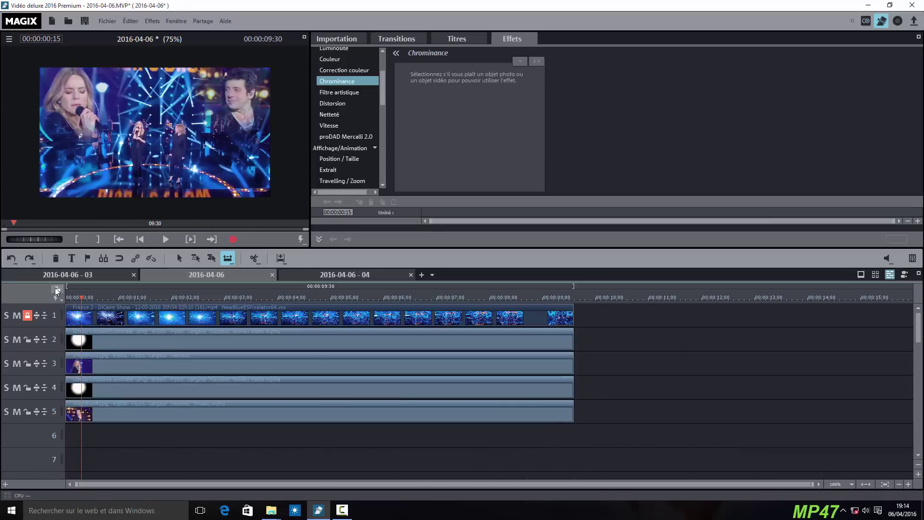
left_click(28, 315)
- Export the film as an MPEG-4 video with the file name inscrutation.m2ts
left_click(108, 21)
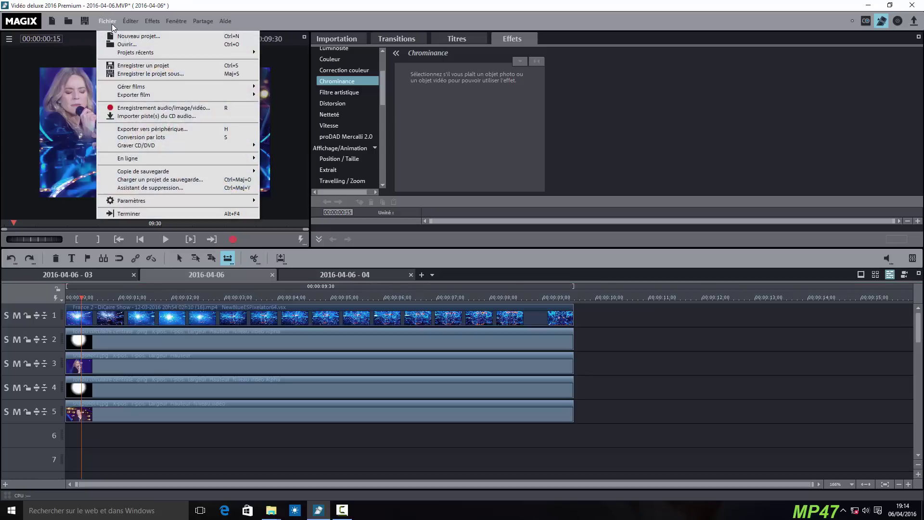
mouse_move(149, 96)
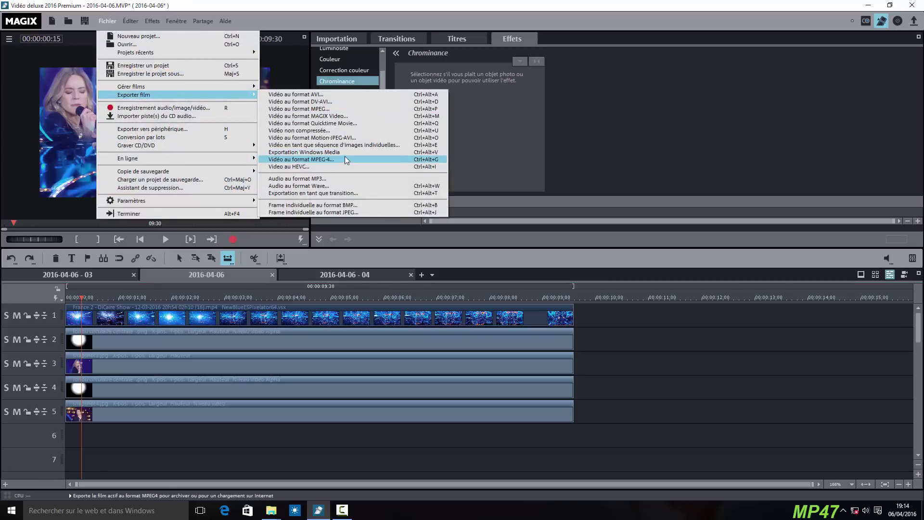
left_click(344, 158)
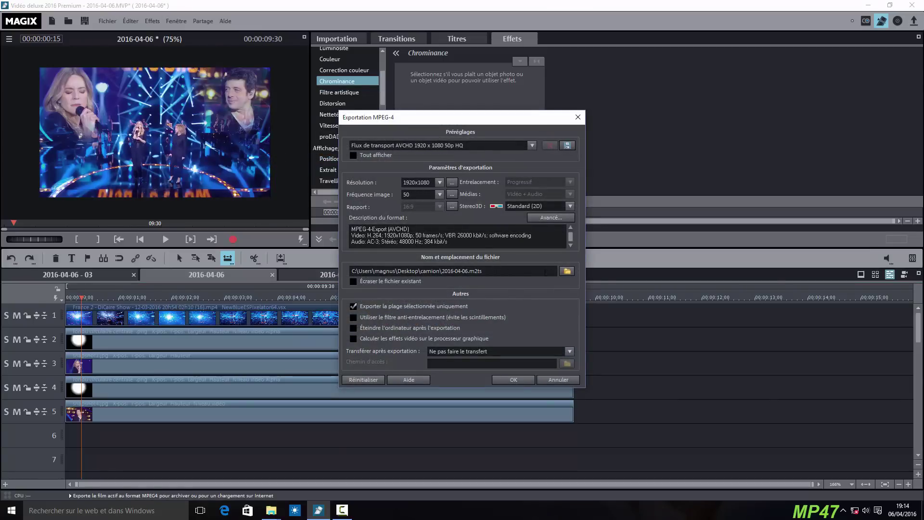
left_click_drag(467, 271, 446, 272)
type("inscrutation")
left_click(519, 380)
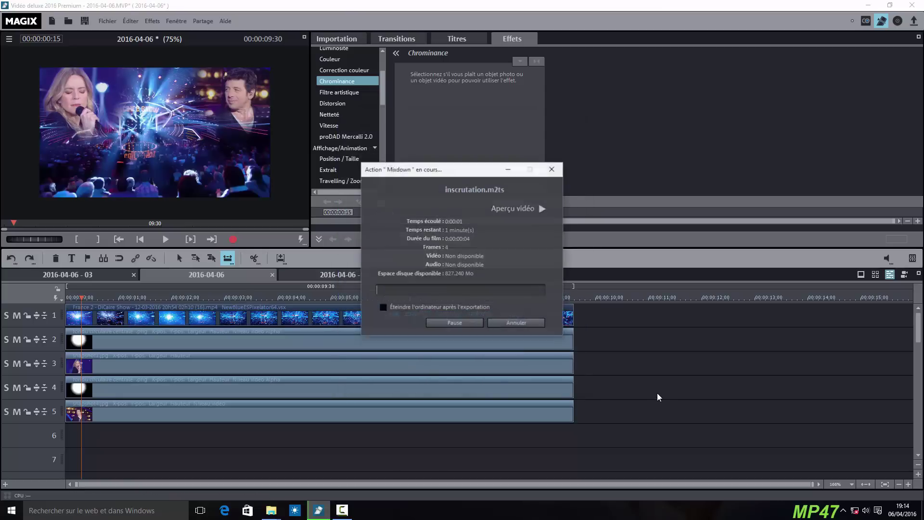